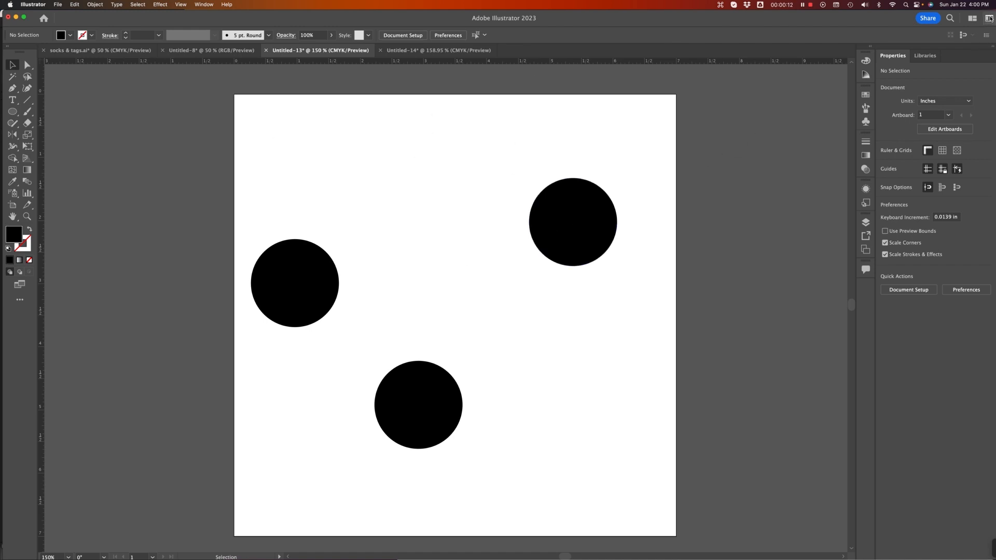
# Step: Review the workspace list and display the floating Align panel beside the artboard's upper-right corner
pyautogui.click(973, 18)
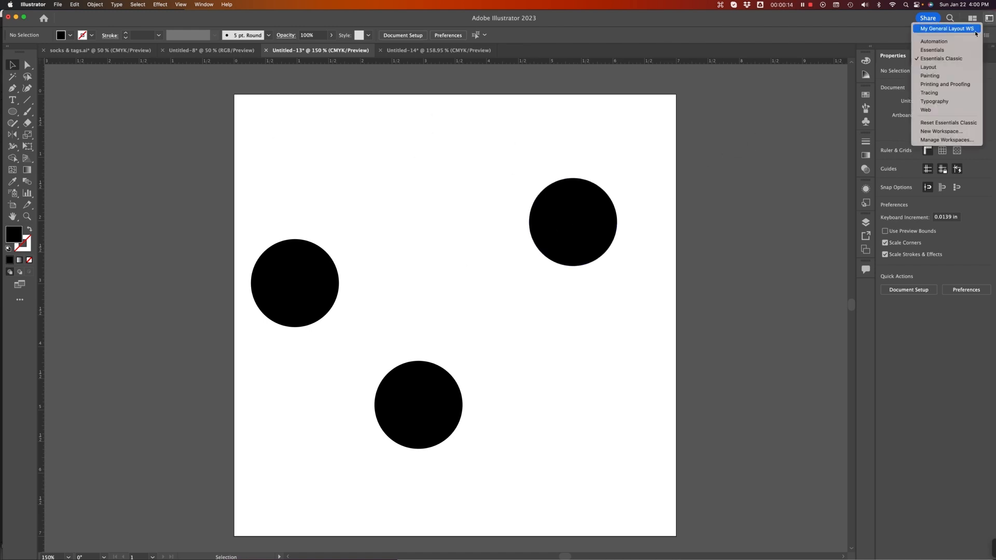
pyautogui.click(934, 67)
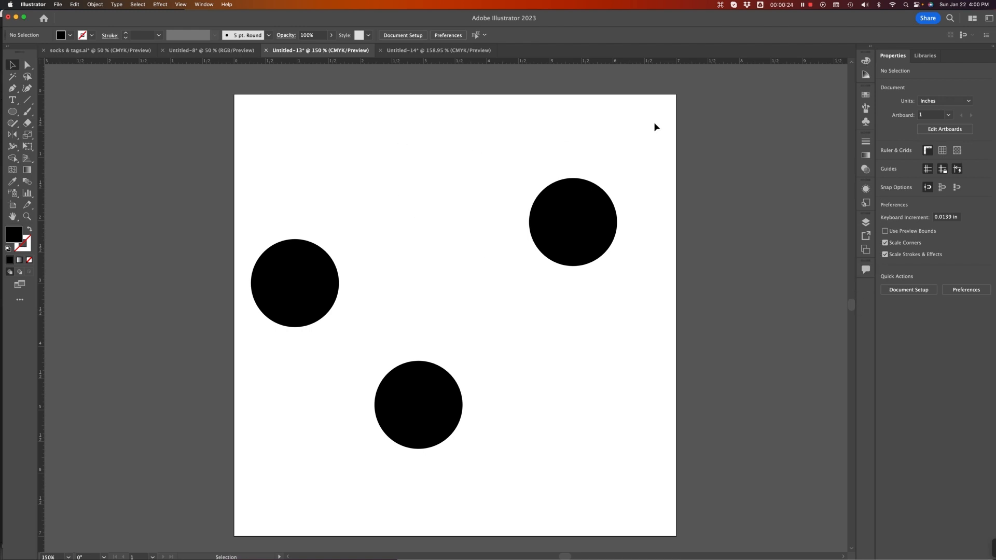
pyautogui.click(203, 5)
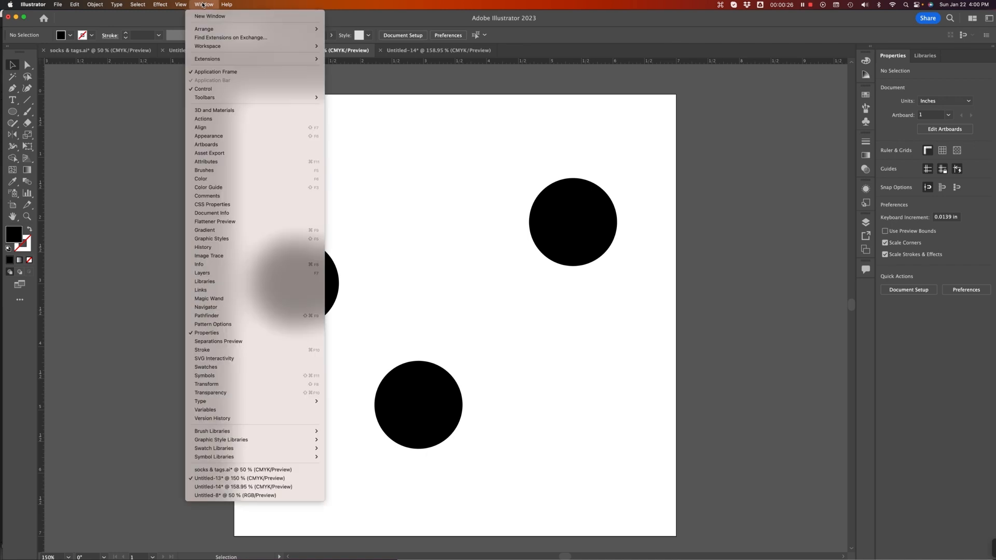
pyautogui.click(213, 129)
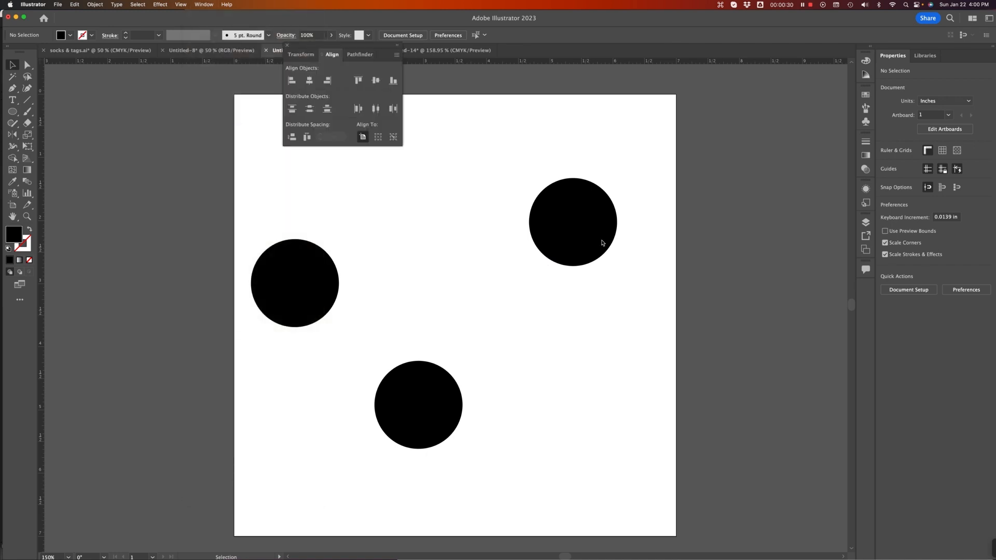
pyautogui.moveTo(336, 43); pyautogui.dragTo(765, 78)
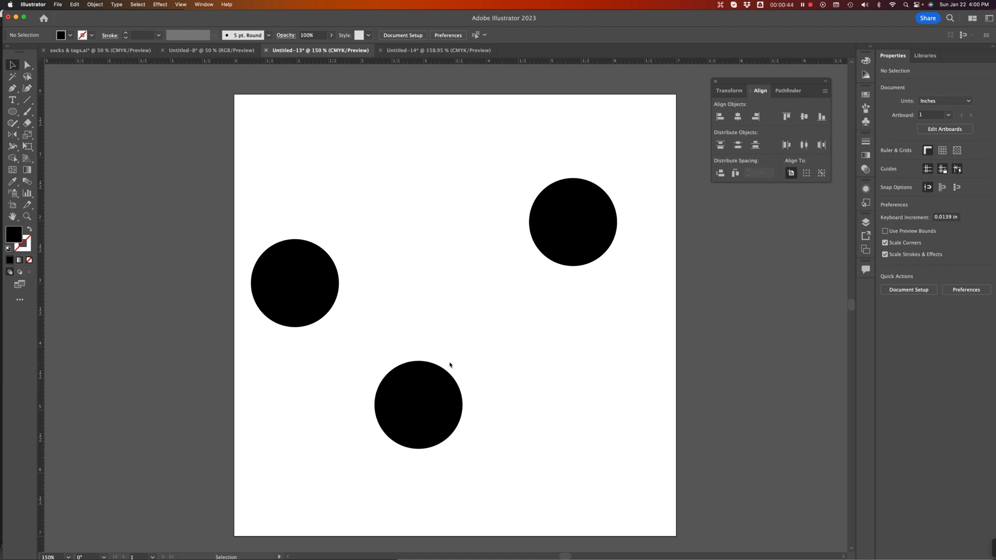
# Step: Reposition the three black circles individually so they sit scattered at different heights on the artboard
pyautogui.moveTo(429, 412); pyautogui.dragTo(443, 411)
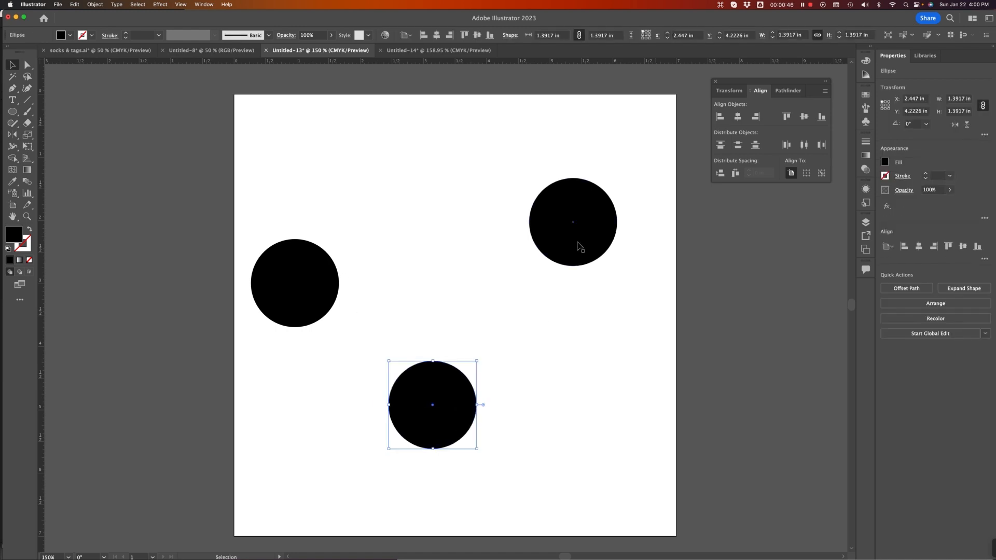
pyautogui.moveTo(578, 243); pyautogui.dragTo(584, 259)
pyautogui.moveTo(320, 293); pyautogui.dragTo(329, 300)
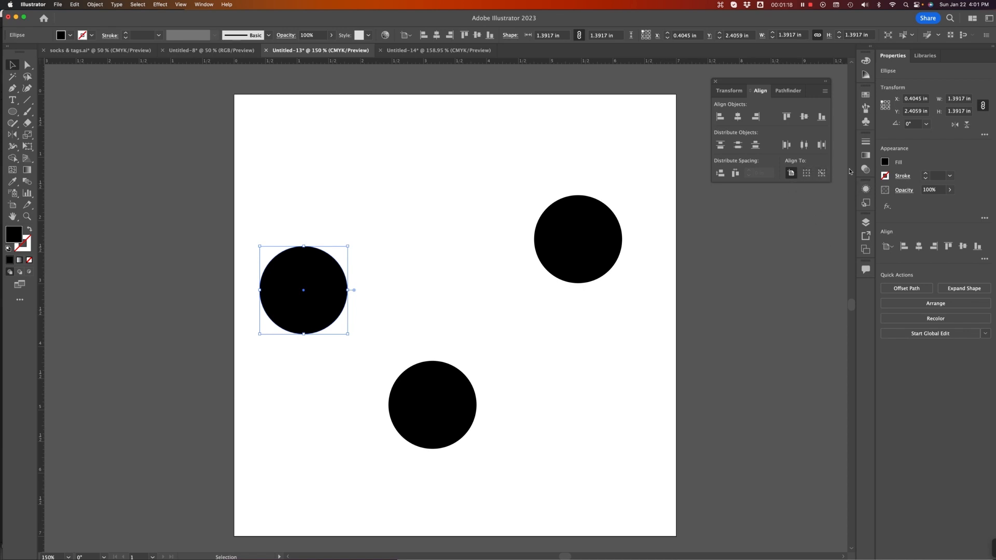
pyautogui.moveTo(440, 403); pyautogui.dragTo(447, 427)
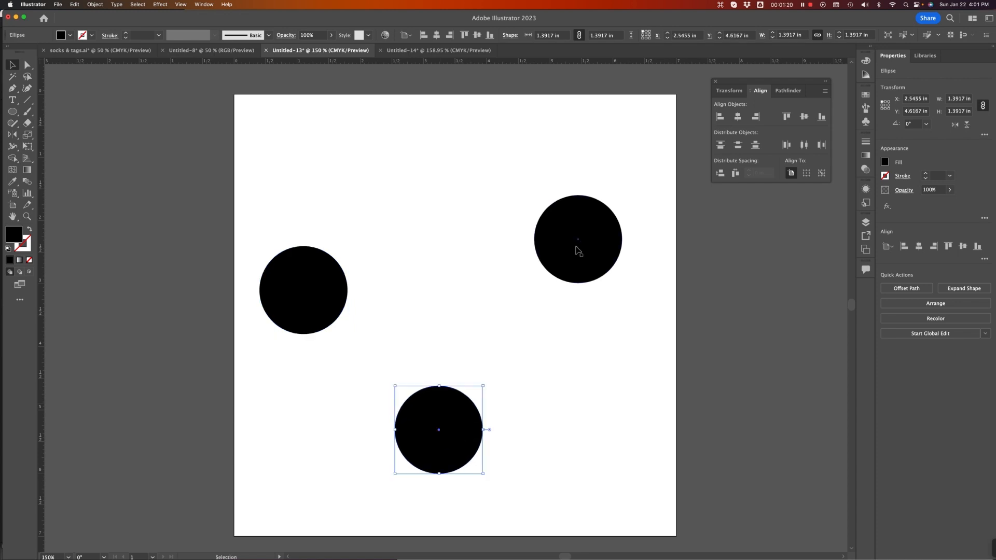
pyautogui.moveTo(578, 249); pyautogui.dragTo(602, 263)
# Step: Try aligning all three circles by their vertical centres to the artboard, and undo the alignment
pyautogui.moveTo(286, 183); pyautogui.dragTo(642, 432)
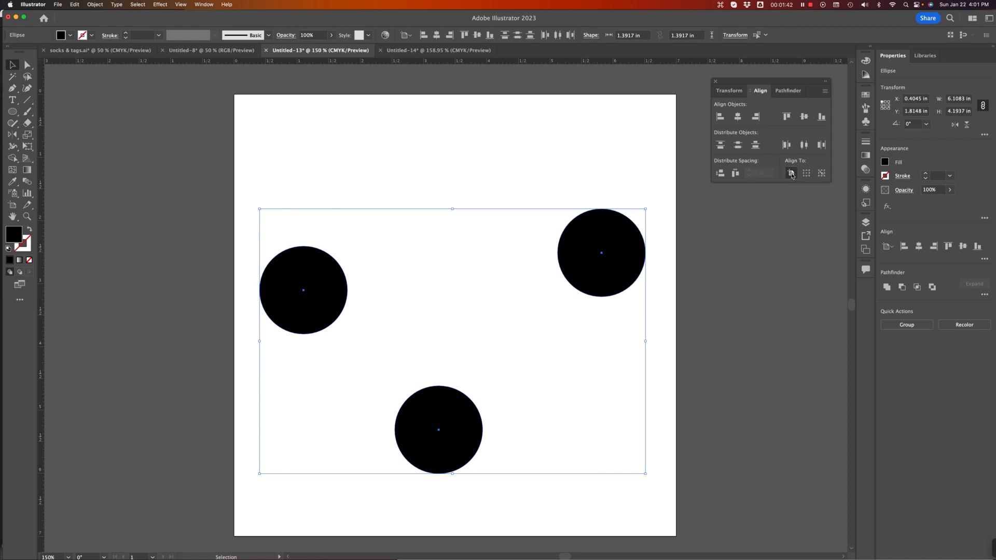
pyautogui.click(804, 117)
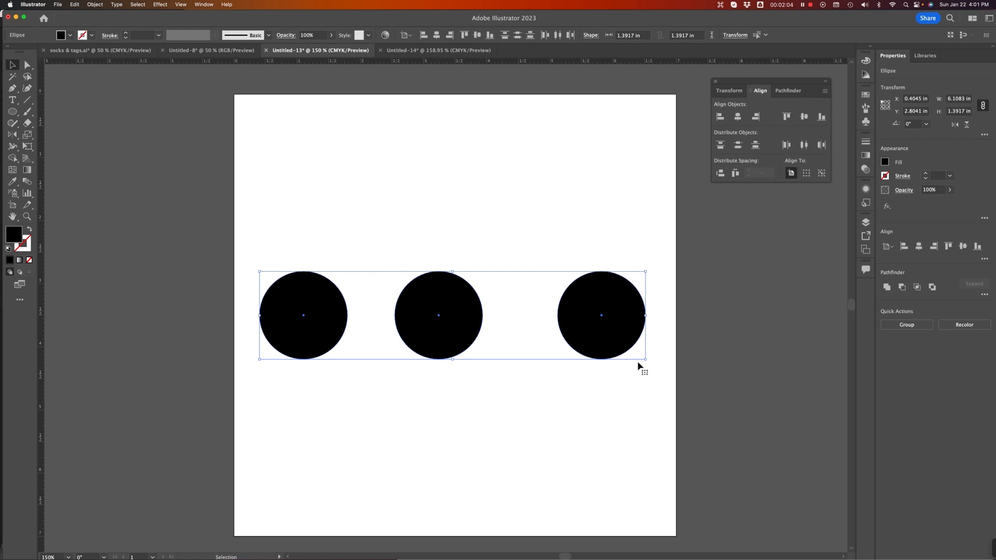
pyautogui.press('super+d')
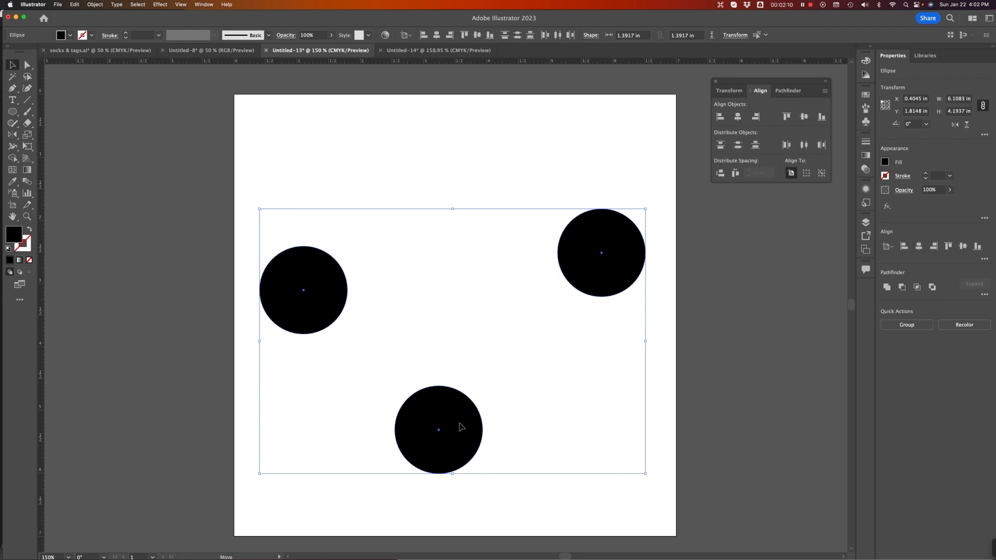
# Step: Move the three circles up near the artboard's top edge and align their vertical centres relative to the selection
pyautogui.moveTo(459, 431); pyautogui.dragTo(462, 327)
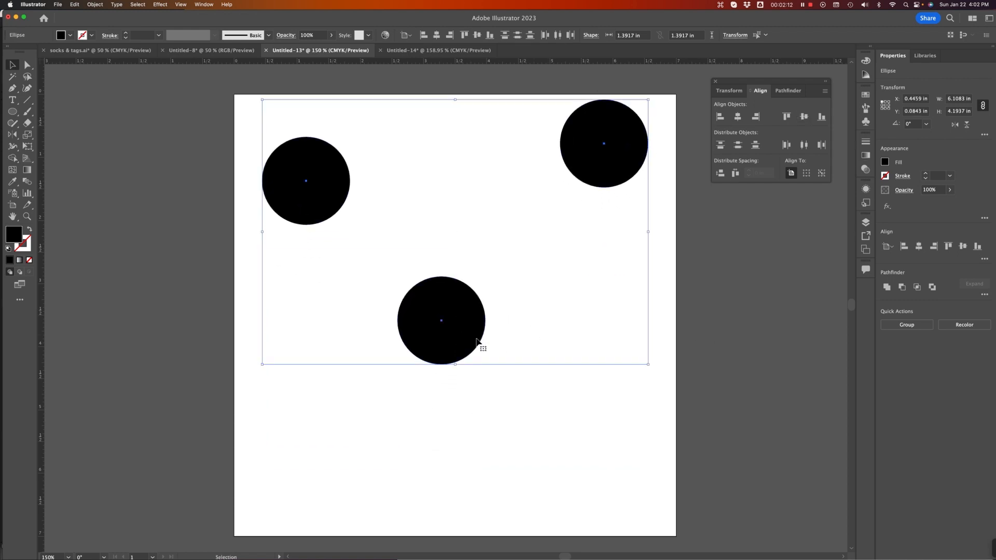
pyautogui.click(808, 174)
pyautogui.click(805, 118)
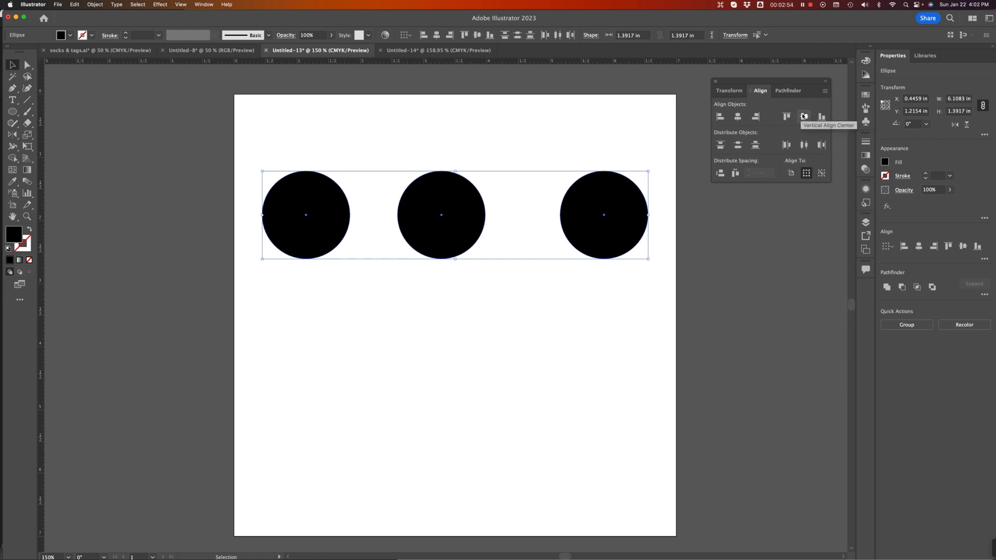
pyautogui.click(416, 399)
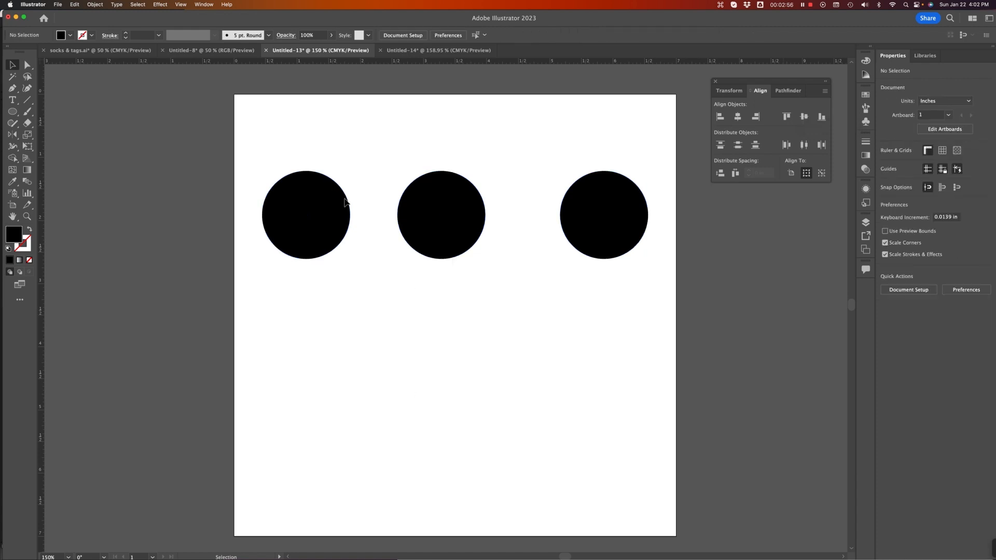
# Step: Reselect the three circles and undo their vertical centre alignment
pyautogui.moveTo(262, 139); pyautogui.dragTo(605, 318)
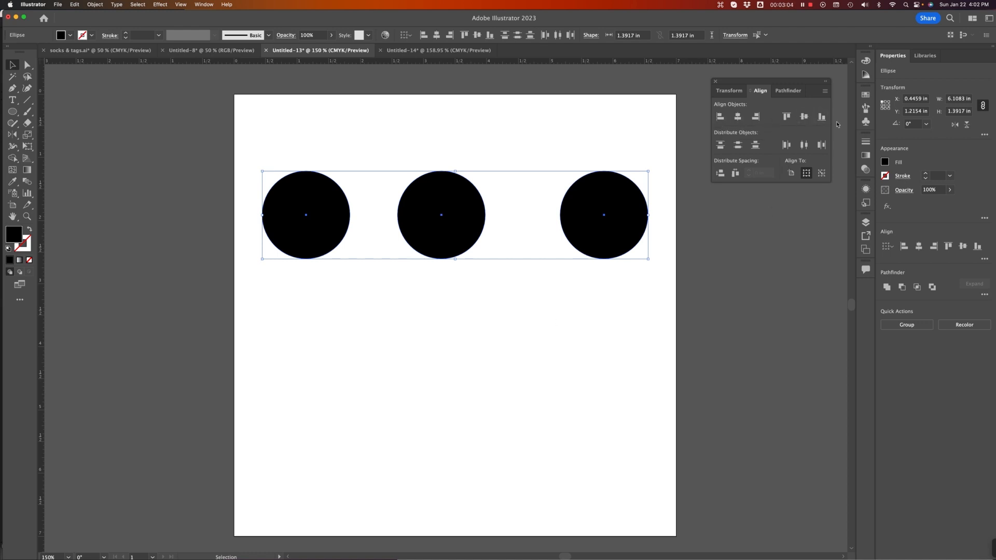
pyautogui.click(529, 361)
pyautogui.moveTo(309, 142); pyautogui.dragTo(659, 270)
pyautogui.press('super')
pyautogui.press('super+z')
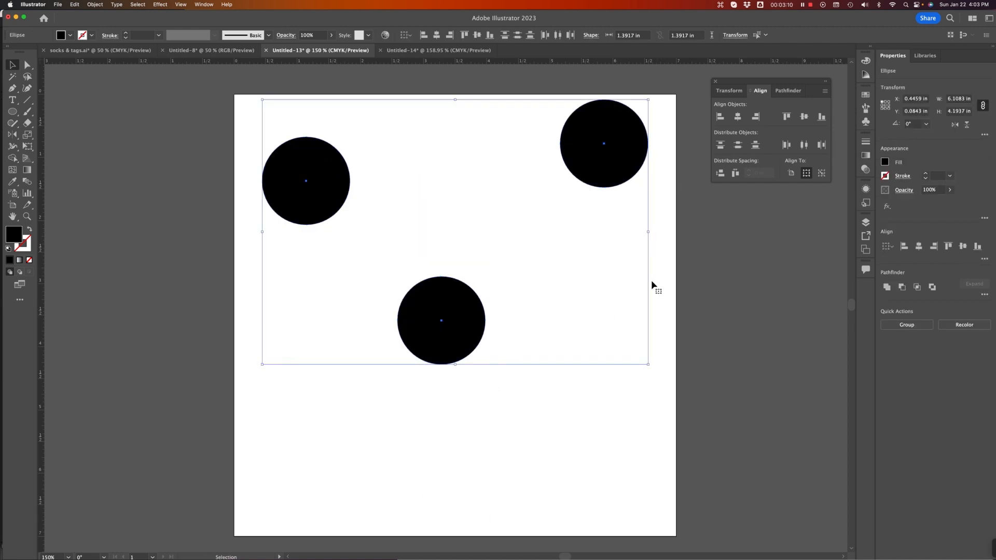
# Step: Try distributing the three circles by horizontal centres across the artboard, and undo the distribution
pyautogui.click(793, 173)
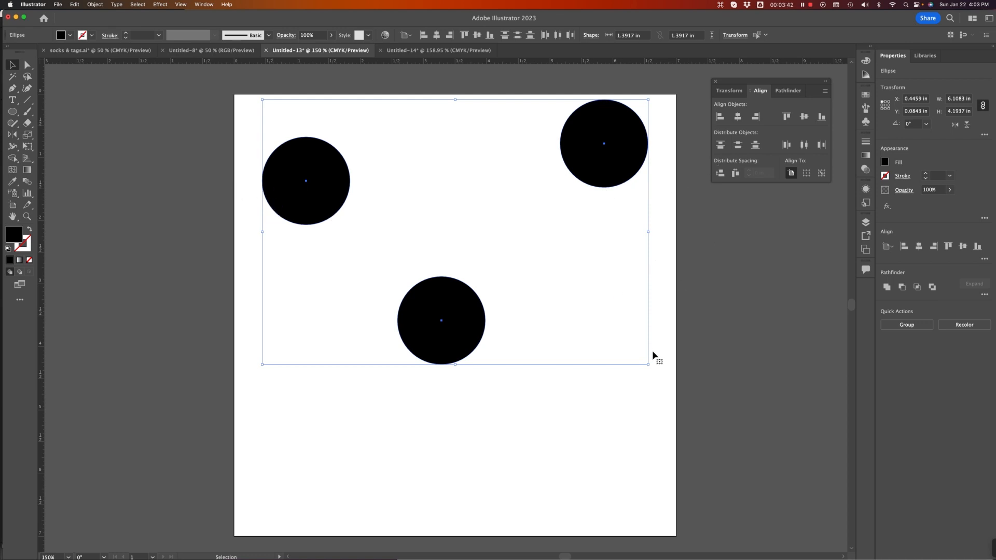
pyautogui.click(805, 146)
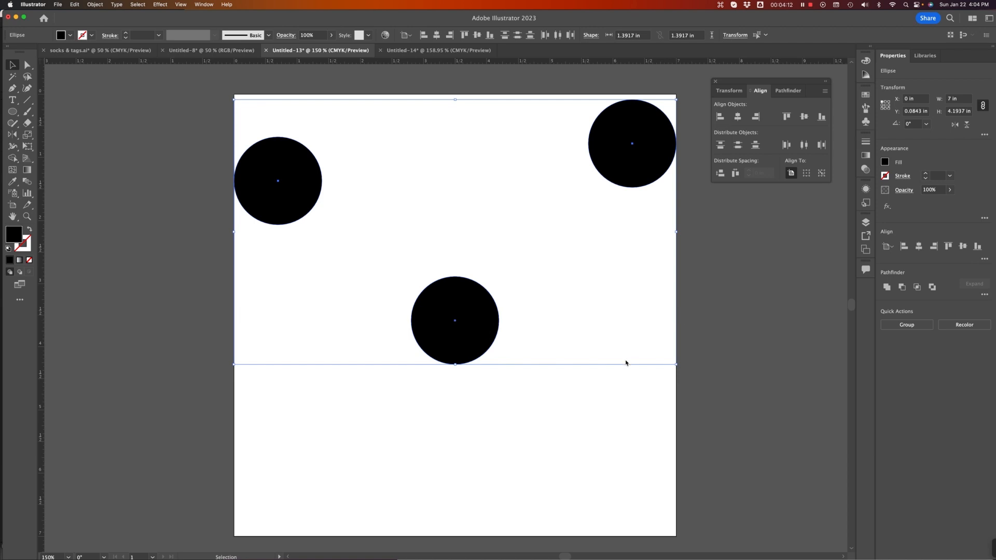
pyautogui.press('super+z')
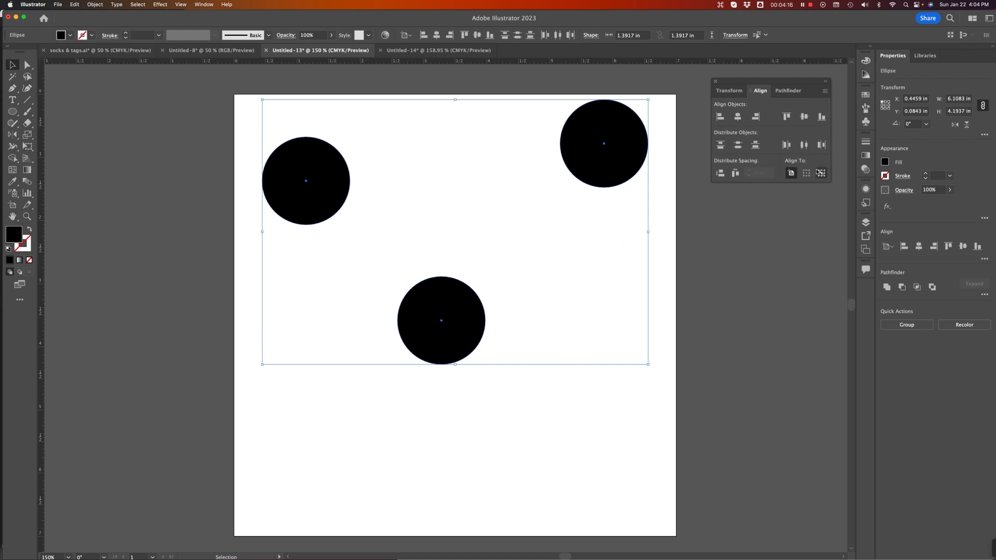
# Step: Distribute the three circles by their horizontal centres relative to the selection
pyautogui.click(807, 174)
pyautogui.click(805, 146)
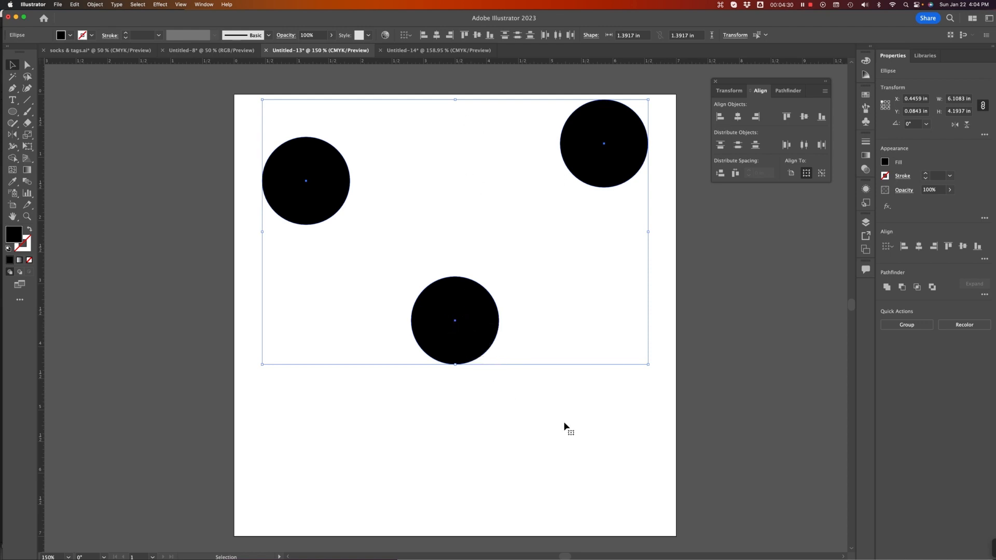
pyautogui.click(546, 423)
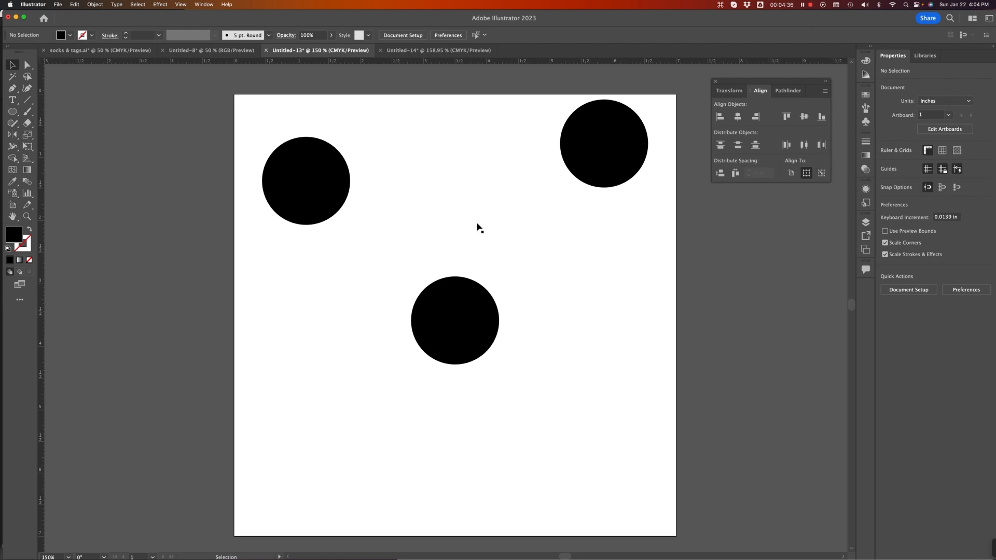
# Step: Scatter the circles: one near the artboard's upper right, one at about X 0.38, Y 3.94 in, one at about X 3.54, Y 5.28 in
pyautogui.moveTo(285, 121); pyautogui.dragTo(571, 330)
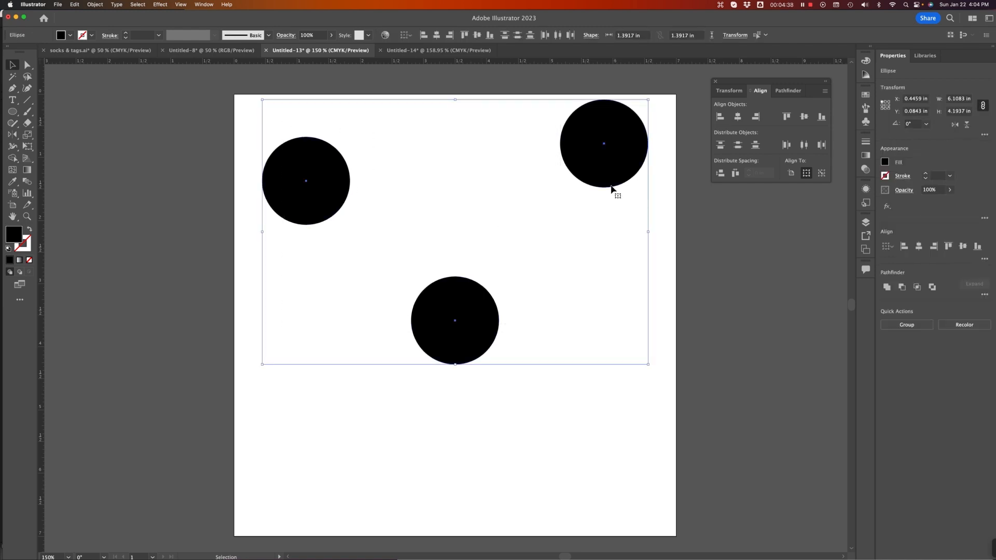
pyautogui.moveTo(605, 185); pyautogui.dragTo(609, 317)
pyautogui.click(515, 307)
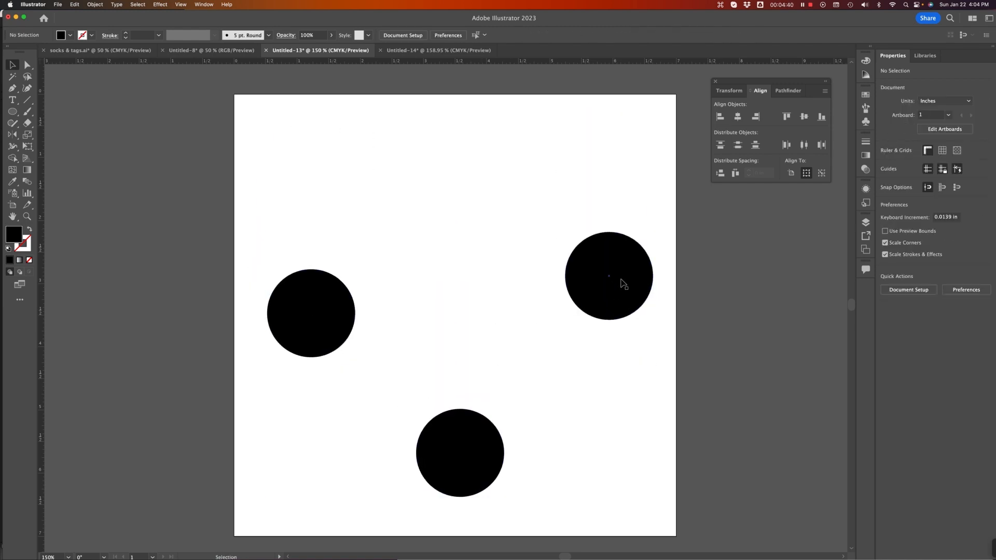
pyautogui.click(602, 296)
pyautogui.moveTo(326, 333); pyautogui.dragTo(327, 409)
pyautogui.moveTo(605, 304); pyautogui.dragTo(613, 209)
pyautogui.moveTo(493, 466); pyautogui.dragTo(534, 486)
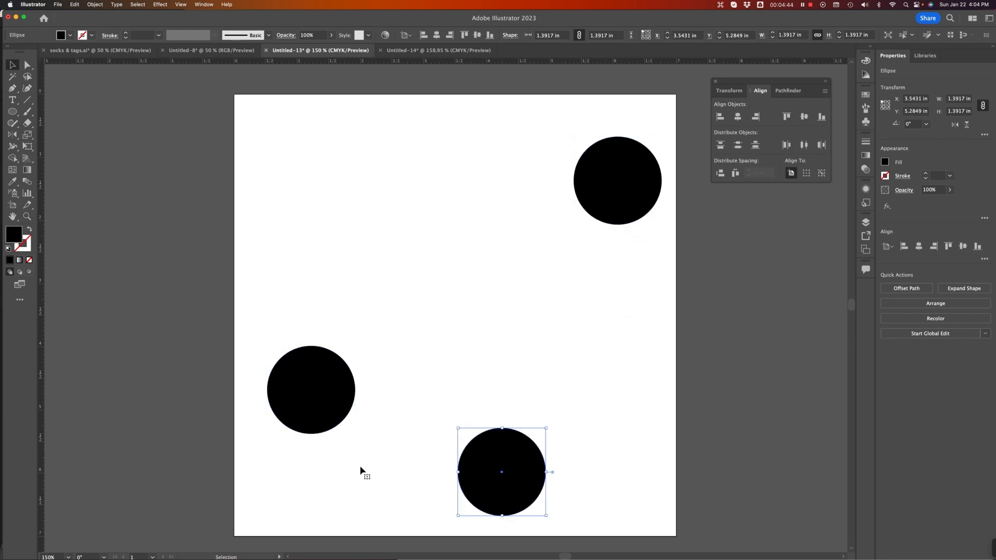
pyautogui.moveTo(318, 427); pyautogui.dragTo(308, 424)
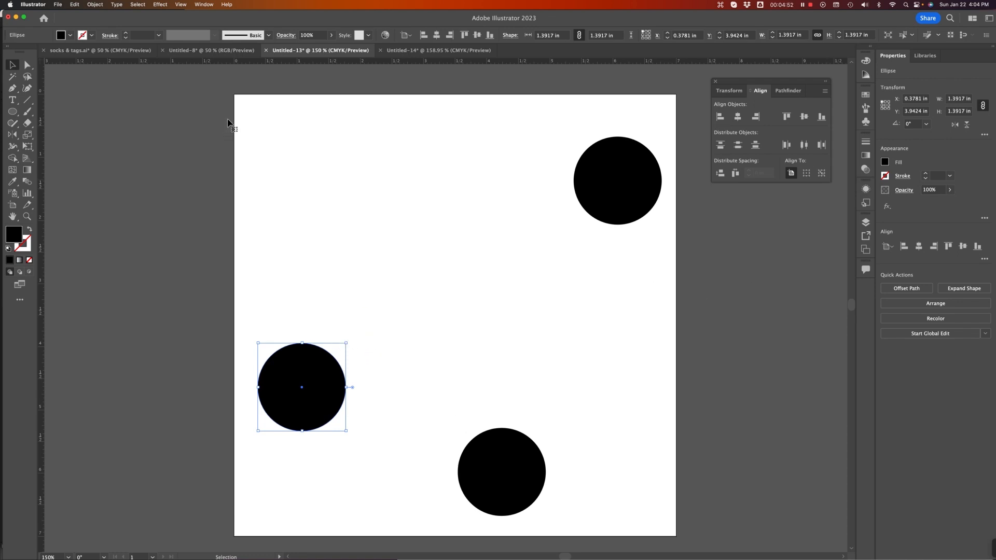
# Step: Select all three circles, make the lower-left one the key object, and align the others to its horizontal centre
pyautogui.moveTo(242, 105); pyautogui.dragTo(633, 492)
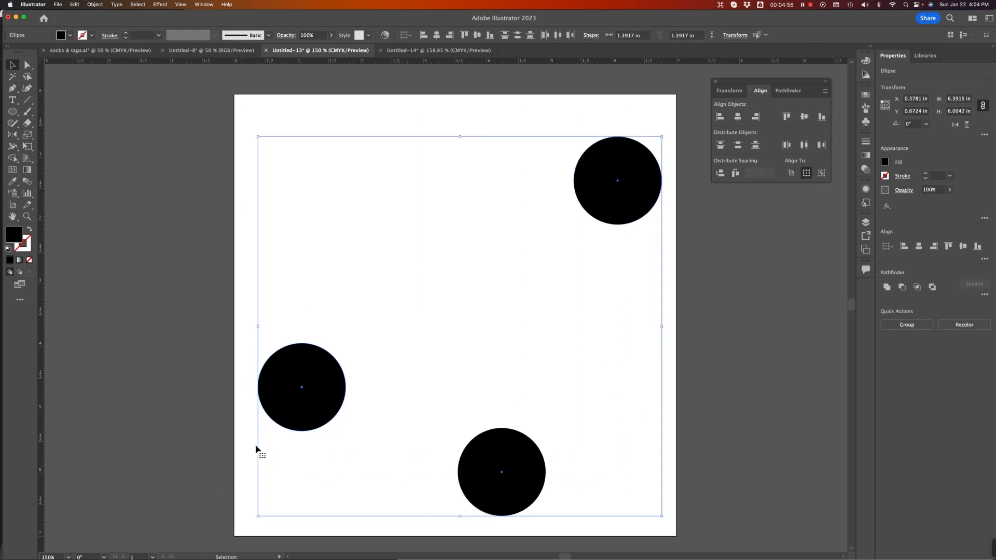
pyautogui.click(284, 407)
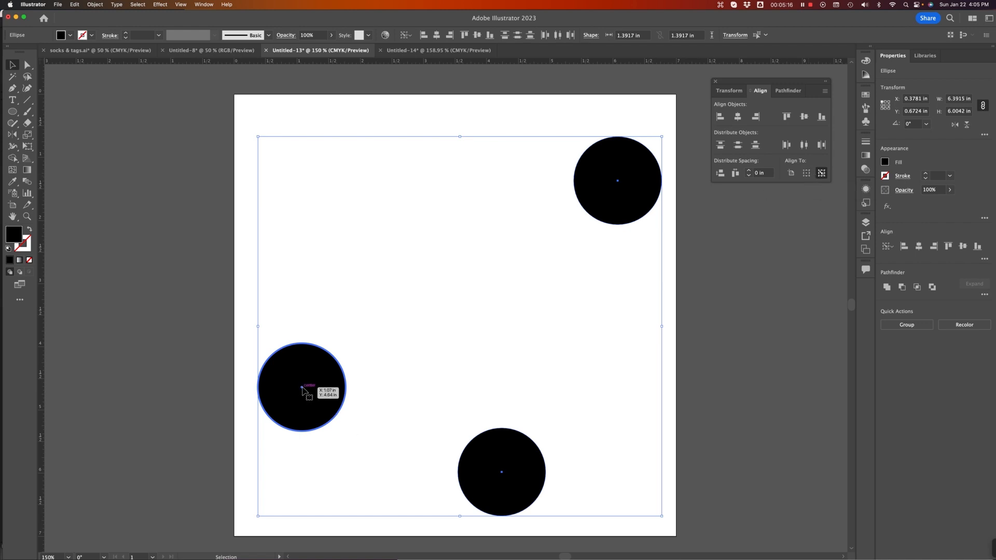
pyautogui.click(804, 117)
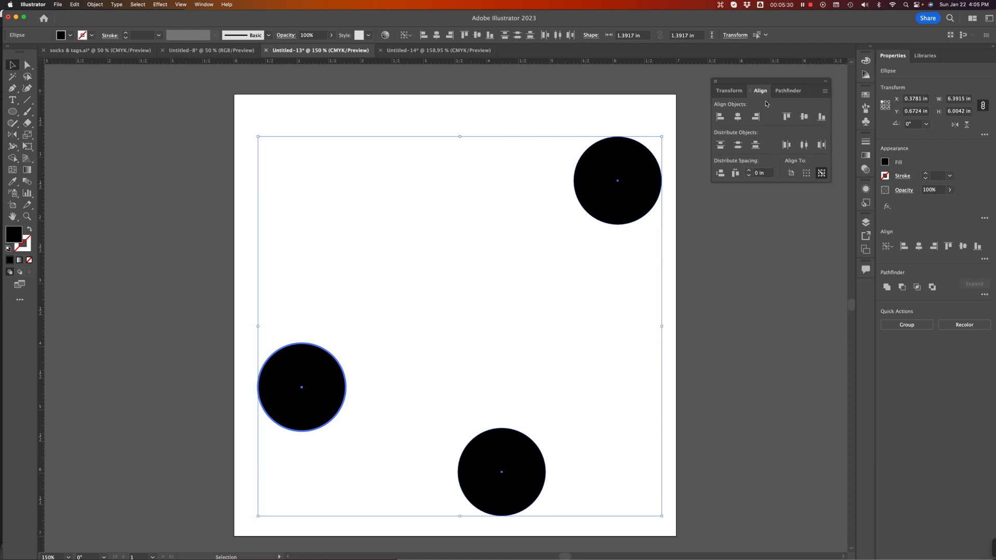
pyautogui.click(739, 118)
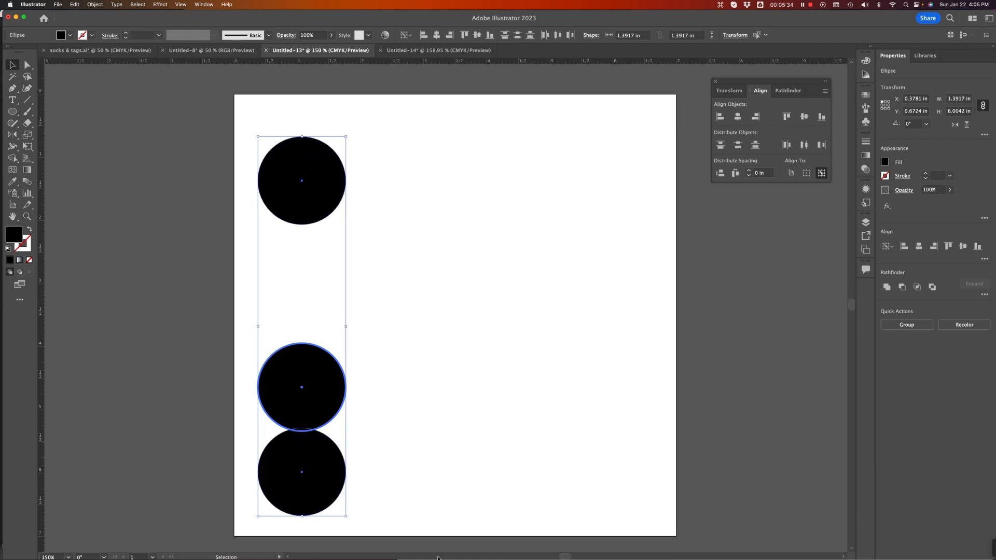
pyautogui.click(383, 325)
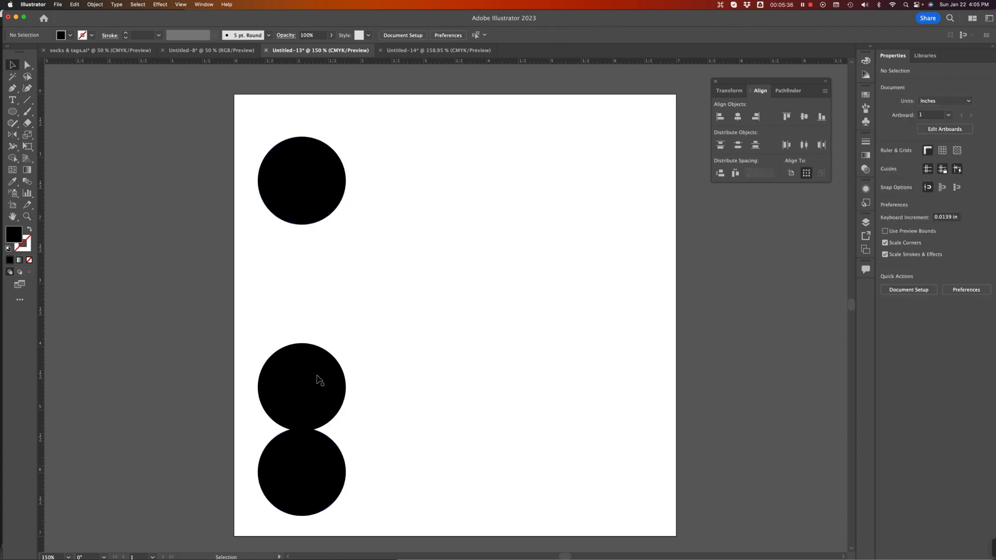
# Step: Offset the middle circle to about X 1.52, Y 3.57 in and align all circles vertically centred to the upper-left circle as key object
pyautogui.moveTo(298, 403); pyautogui.dragTo(370, 378)
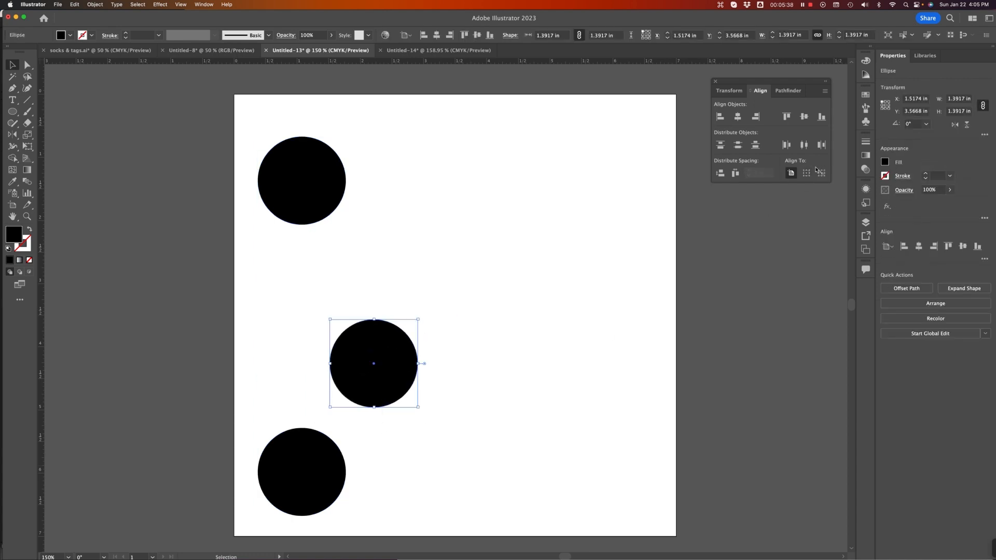
pyautogui.moveTo(240, 117); pyautogui.dragTo(502, 482)
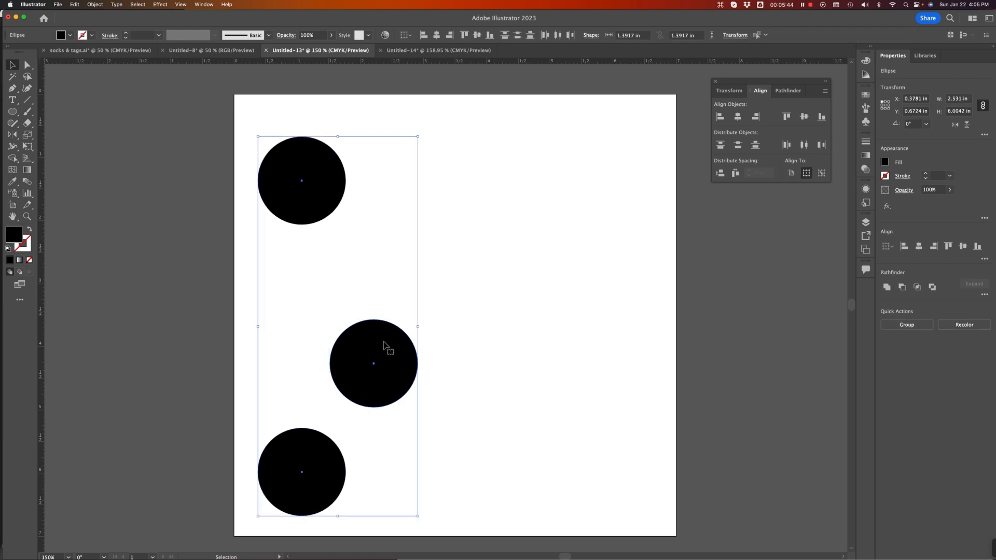
pyautogui.click(323, 200)
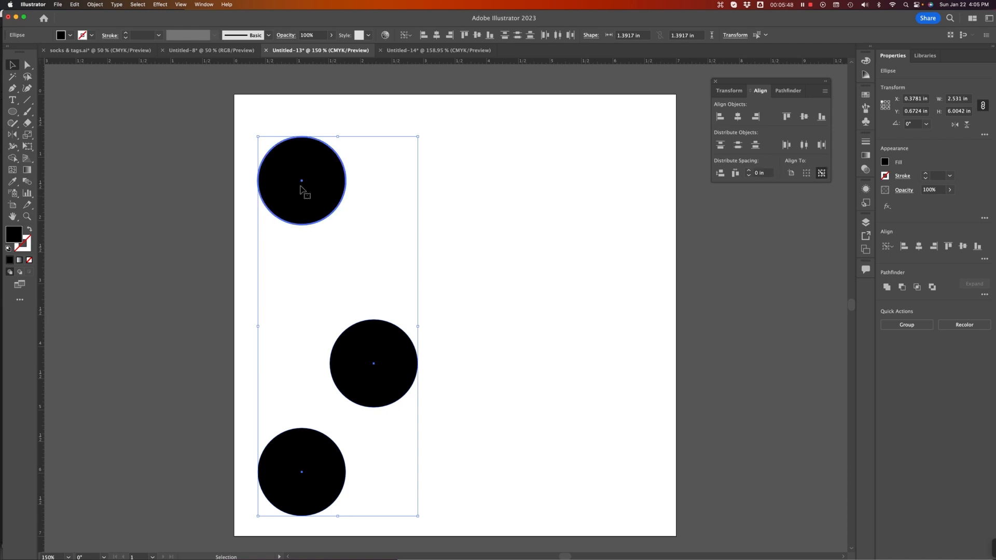
pyautogui.click(804, 117)
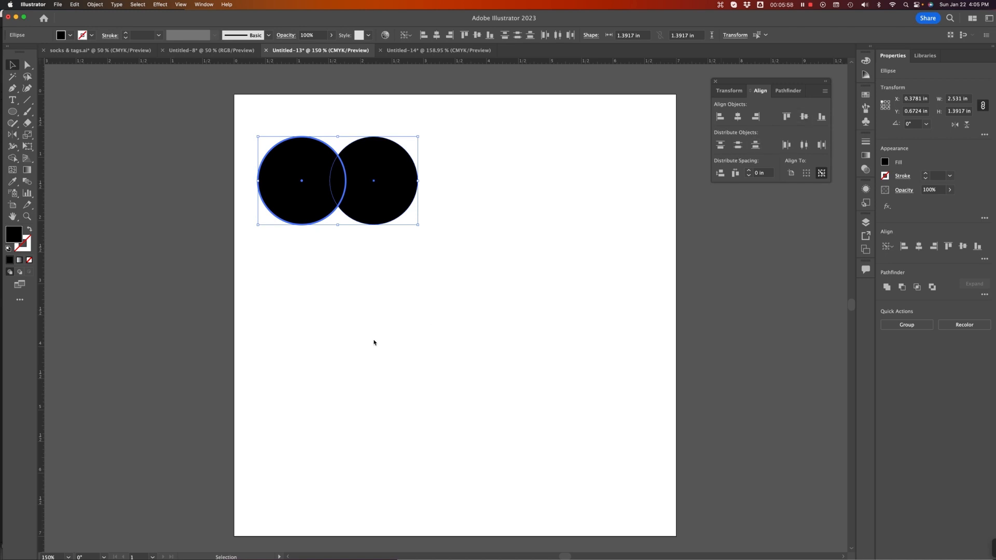
# Step: Select the overlapping circles, move them towards the artboard's centre and delete them
pyautogui.click(355, 291)
pyautogui.moveTo(261, 121); pyautogui.dragTo(403, 240)
pyautogui.moveTo(380, 190); pyautogui.dragTo(495, 274)
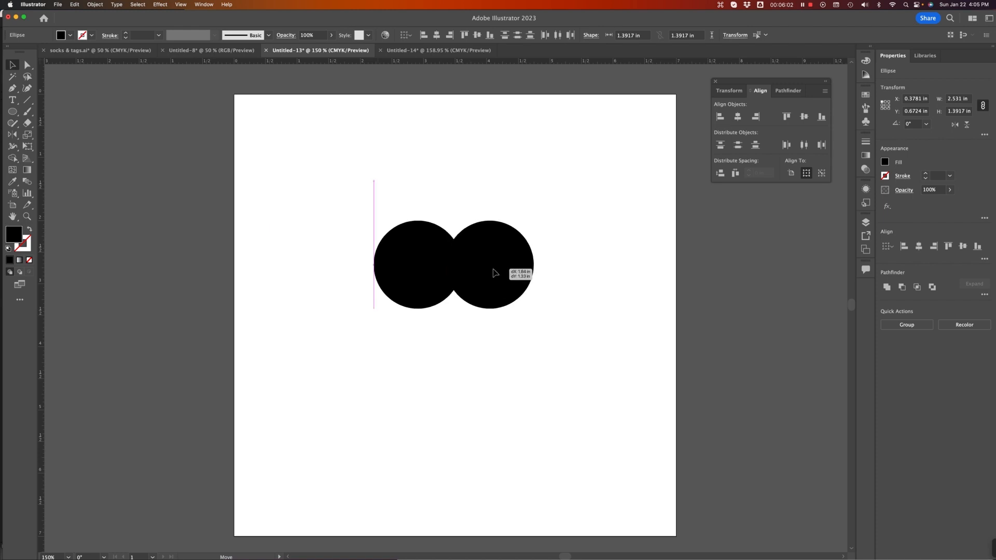
pyautogui.press('BackSpace')
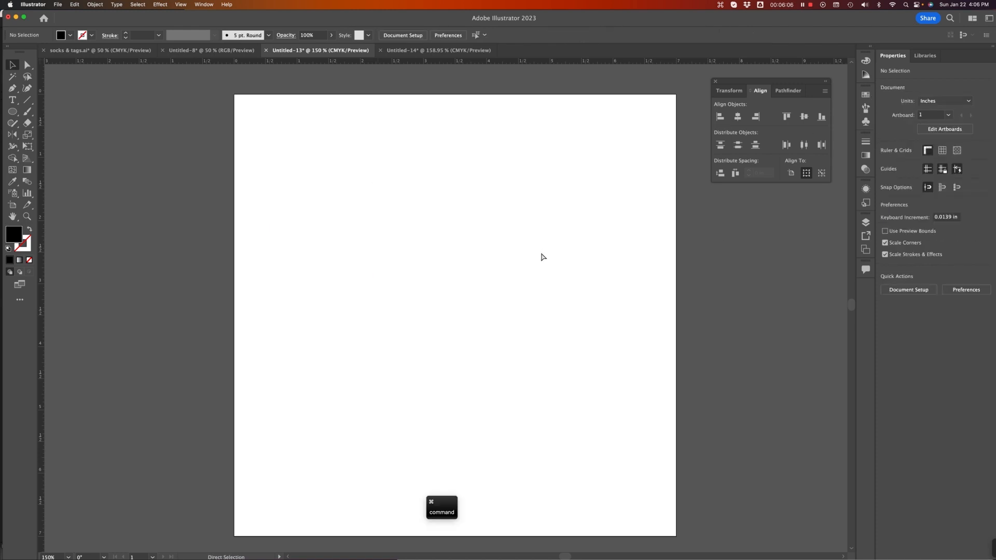
# Step: Add three unevenly spaced vertical ruler guides at about X 1.61, 2.7 and 4.45 in
pyautogui.press('super+minus')
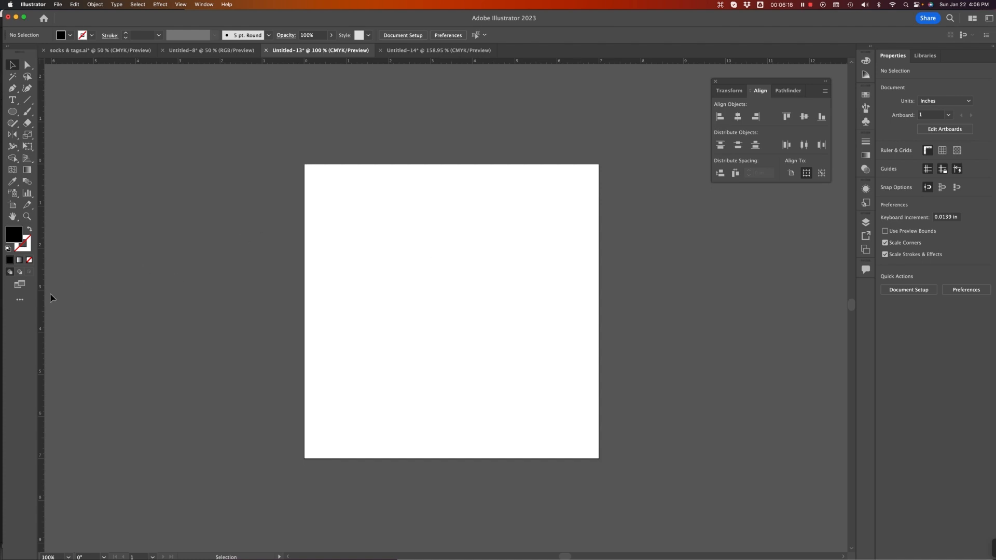
pyautogui.moveTo(46, 281); pyautogui.dragTo(372, 286)
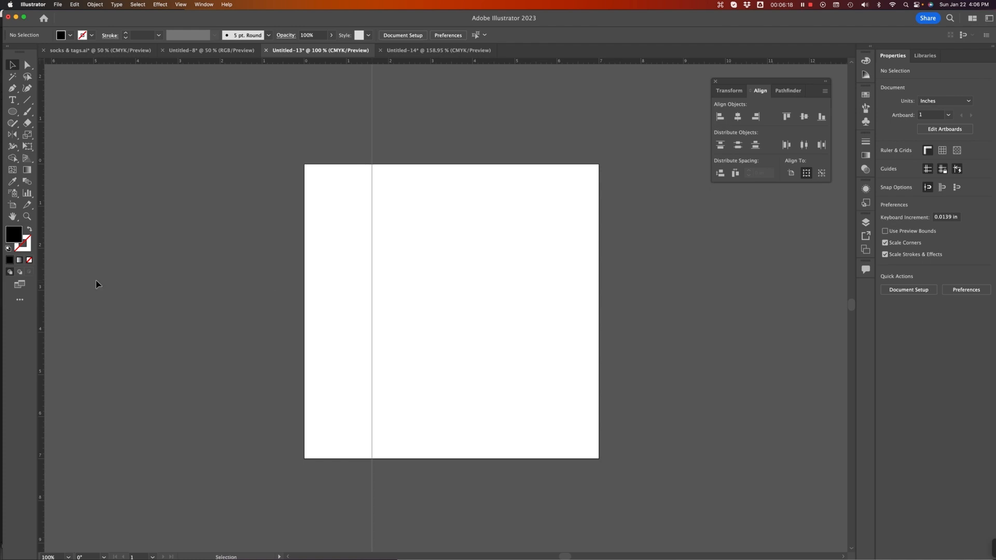
pyautogui.moveTo(45, 285); pyautogui.dragTo(418, 285)
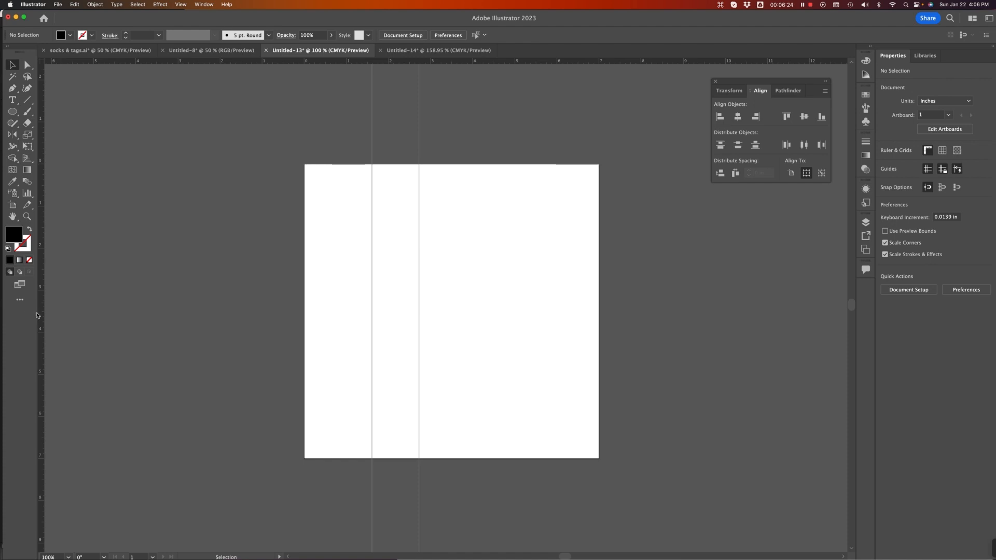
pyautogui.moveTo(41, 315); pyautogui.dragTo(492, 325)
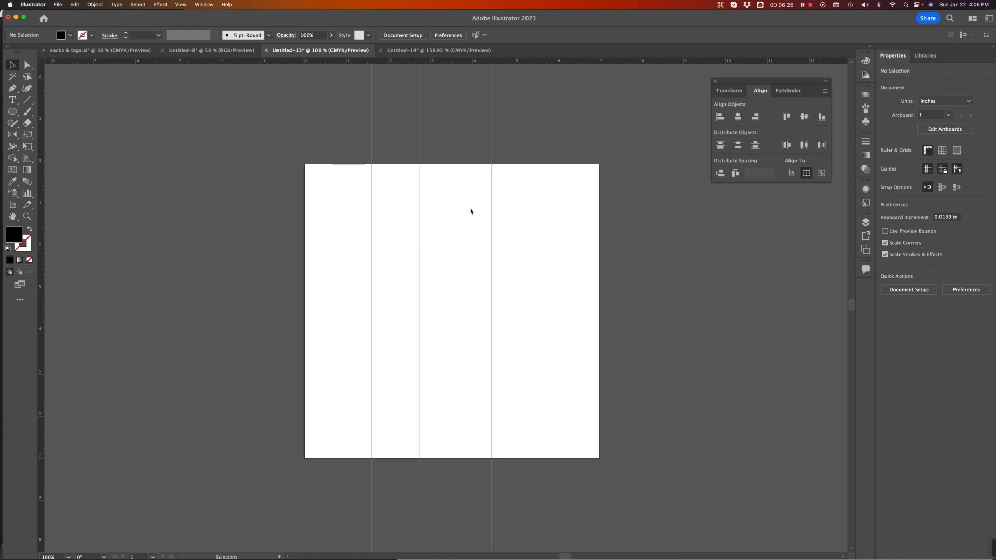
# Step: Unlock the three vertical guides and distribute them by their horizontal centres relative to the selection
pyautogui.moveTo(351, 186); pyautogui.dragTo(490, 298)
pyautogui.rightClick(440, 201)
pyautogui.click(391, 186)
pyautogui.rightClick(460, 213)
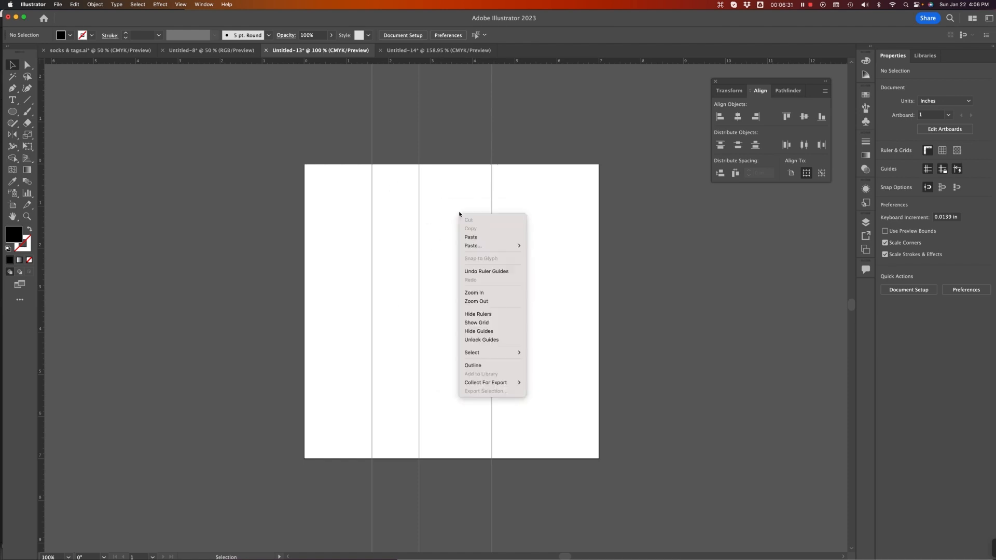
pyautogui.click(478, 340)
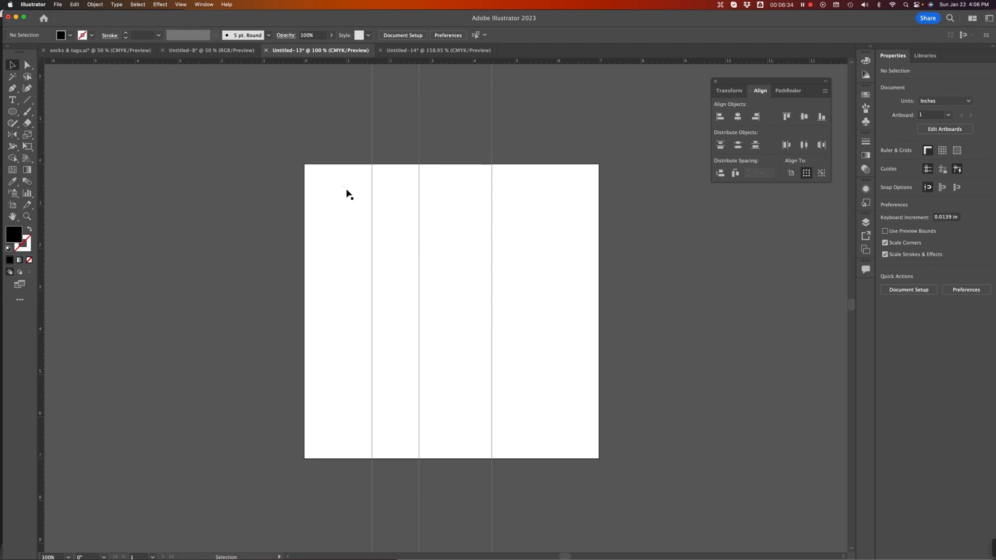
pyautogui.moveTo(343, 188); pyautogui.dragTo(543, 314)
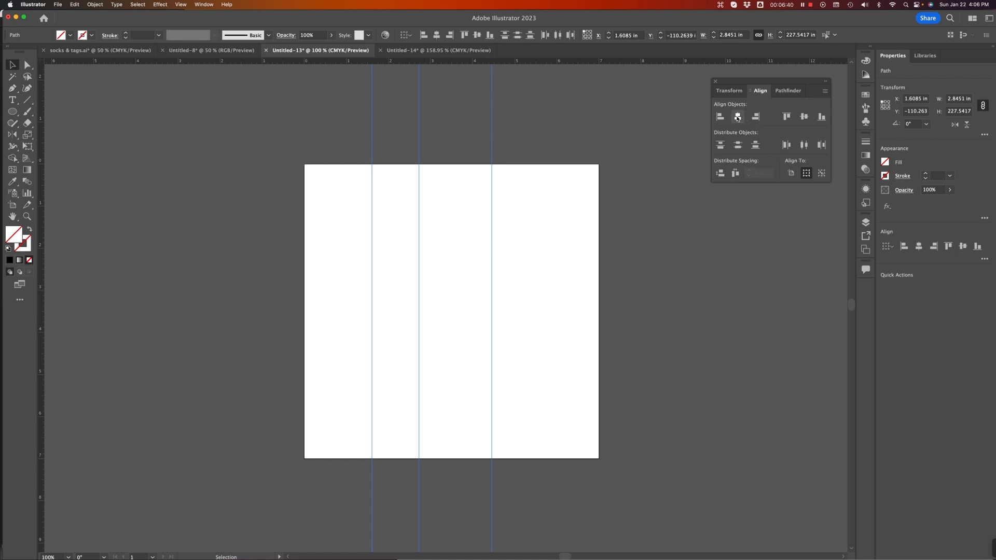
pyautogui.click(804, 146)
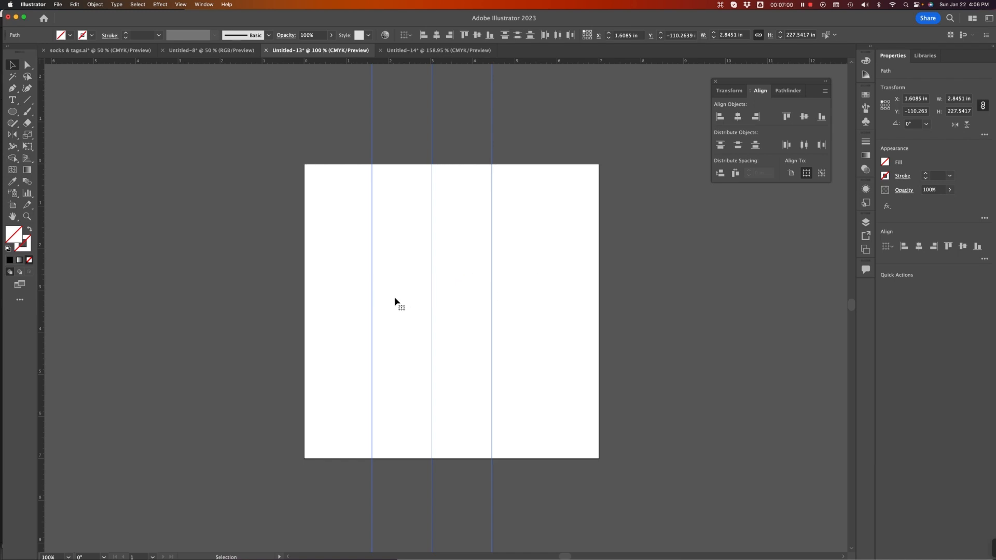
# Step: Add four more vertical guides between about X 0.87 and 5.16 in and distribute all guides by horizontal centres relative to the artboard
pyautogui.moveTo(40, 239); pyautogui.dragTo(522, 280)
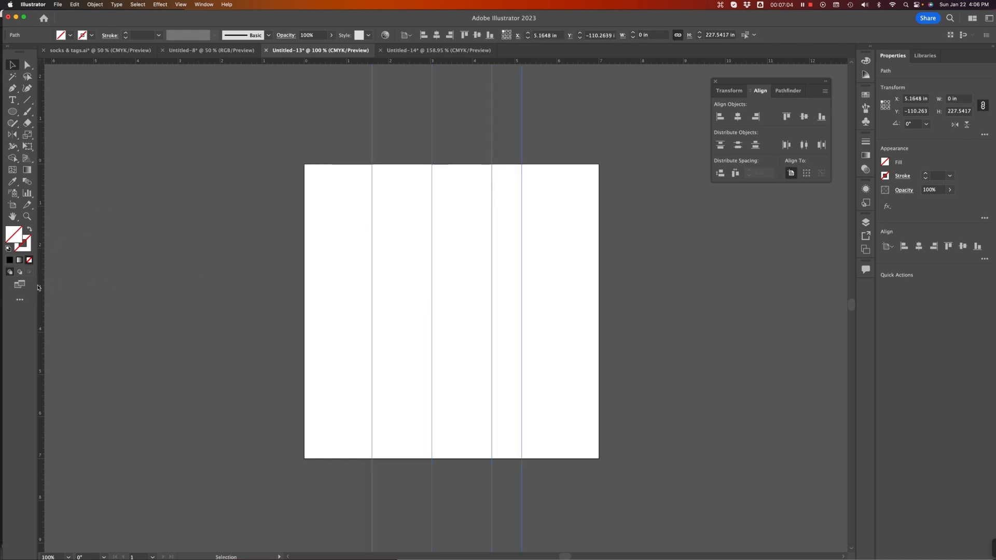
pyautogui.moveTo(41, 288); pyautogui.dragTo(405, 298)
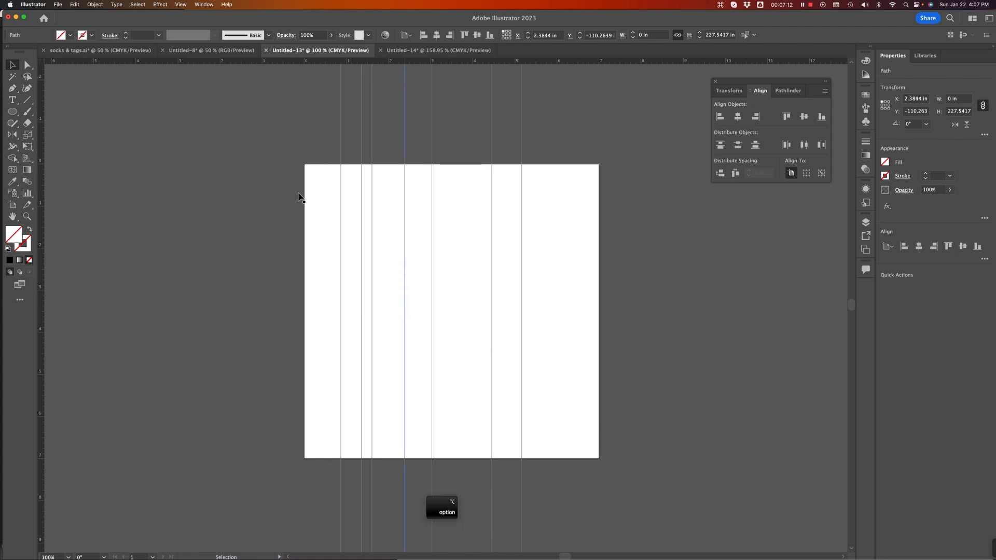
pyautogui.press('super+a')
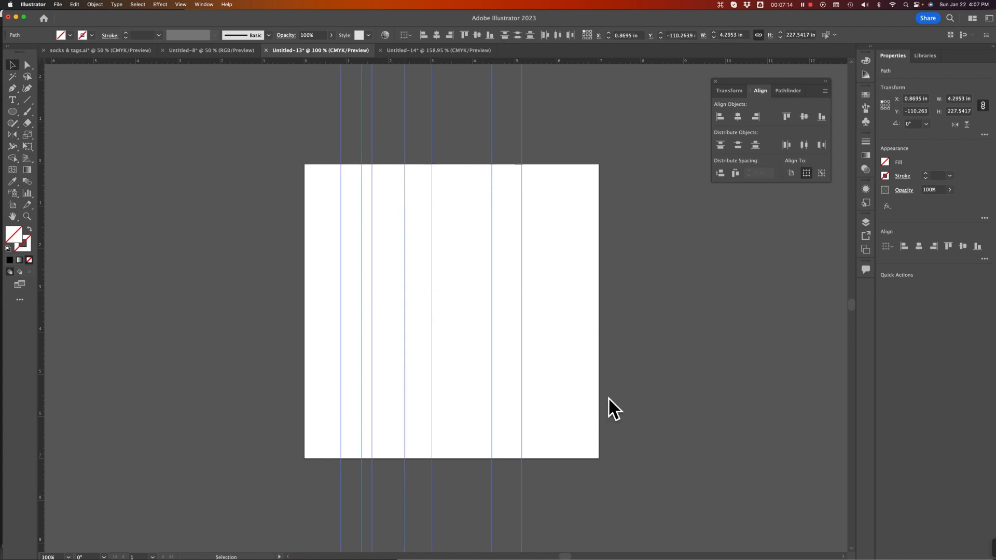
pyautogui.click(793, 175)
pyautogui.click(804, 146)
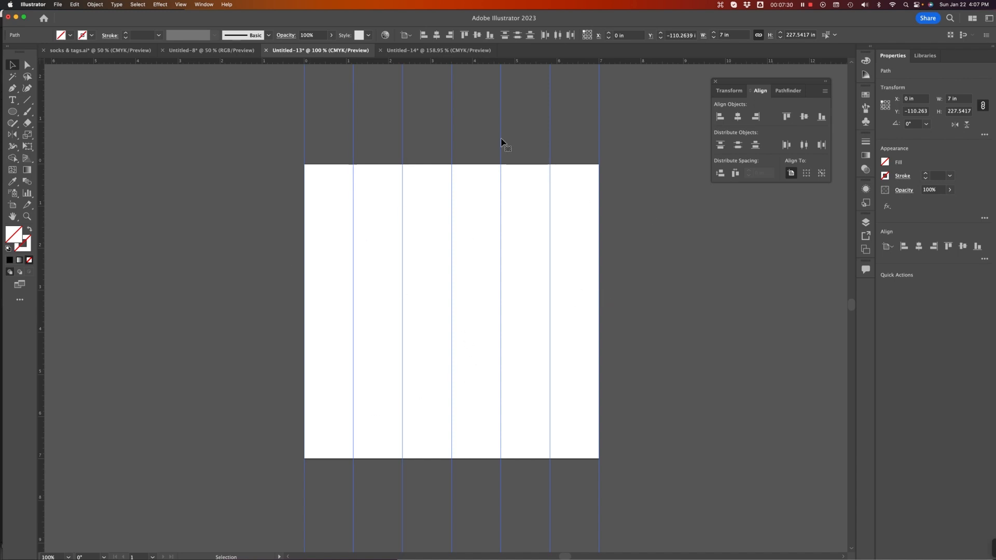
# Step: Add two horizontal guides at about Y 2.38 and 3.9 in, and delete all the guides
pyautogui.moveTo(483, 63); pyautogui.dragTo(484, 264)
pyautogui.moveTo(486, 63); pyautogui.dragTo(498, 329)
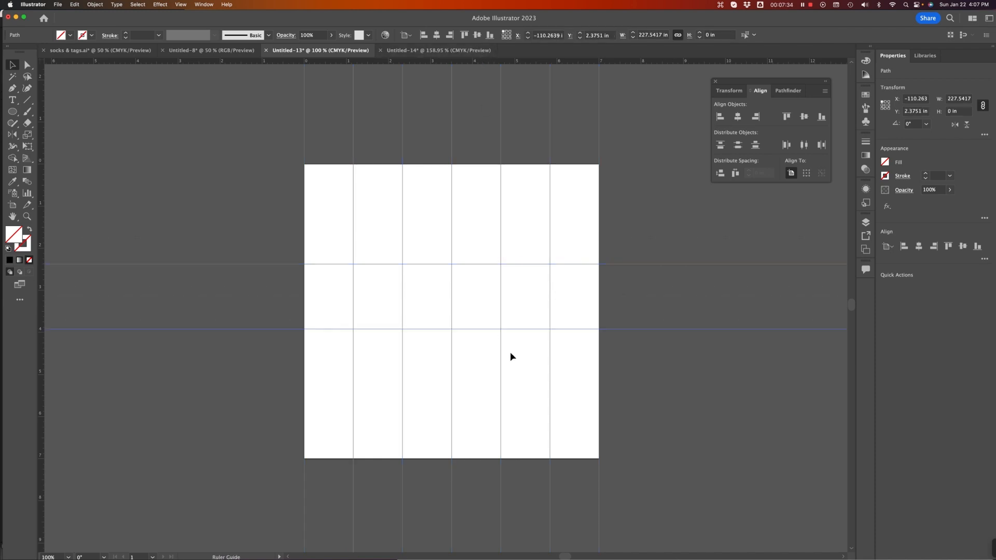
pyautogui.moveTo(260, 189); pyautogui.dragTo(724, 485)
pyautogui.press('BackSpace')
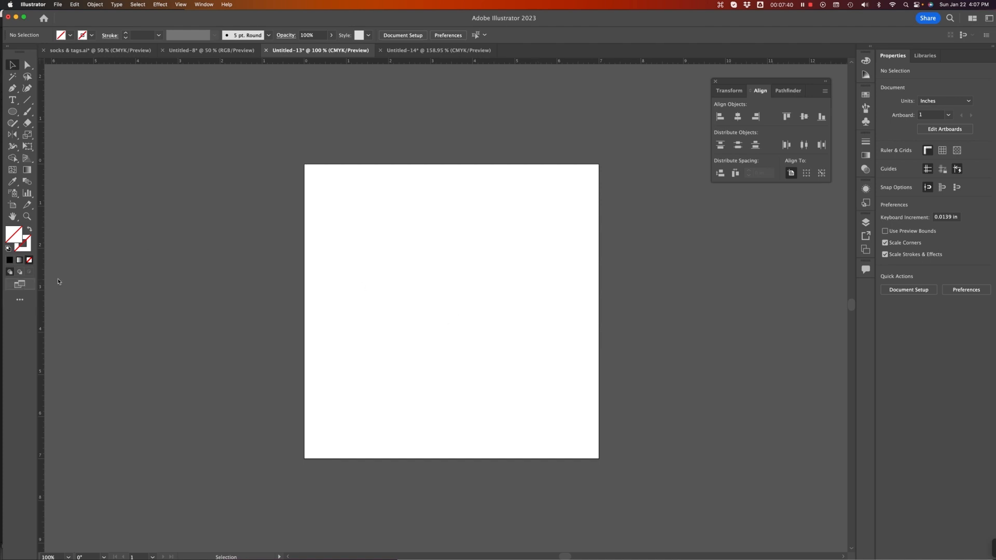
# Step: Add a horizontal guide at about Y 2.41 in and a vertical one at about X 2.35 in, and centre both on the artboard
pyautogui.moveTo(42, 274); pyautogui.dragTo(403, 284)
pyautogui.moveTo(491, 63); pyautogui.dragTo(524, 266)
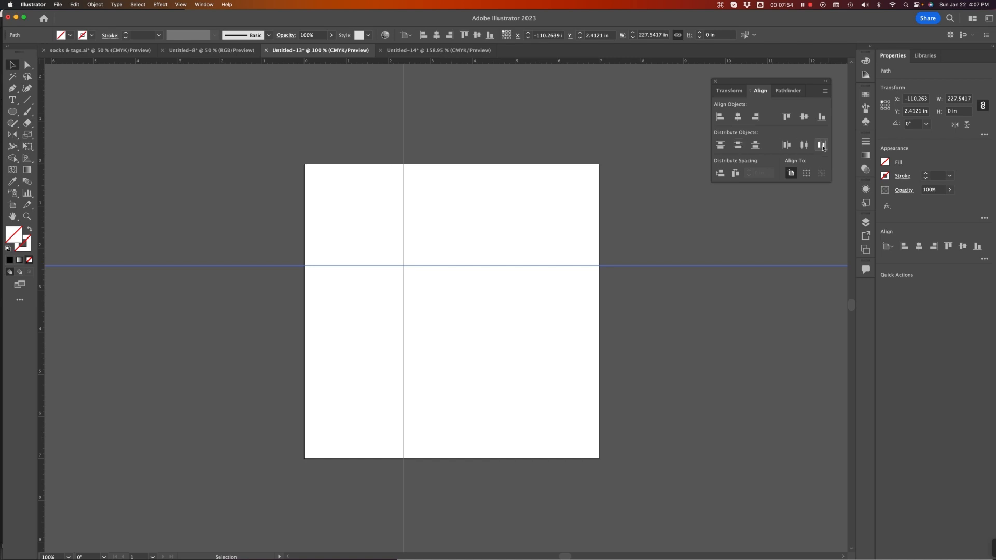
pyautogui.click(805, 117)
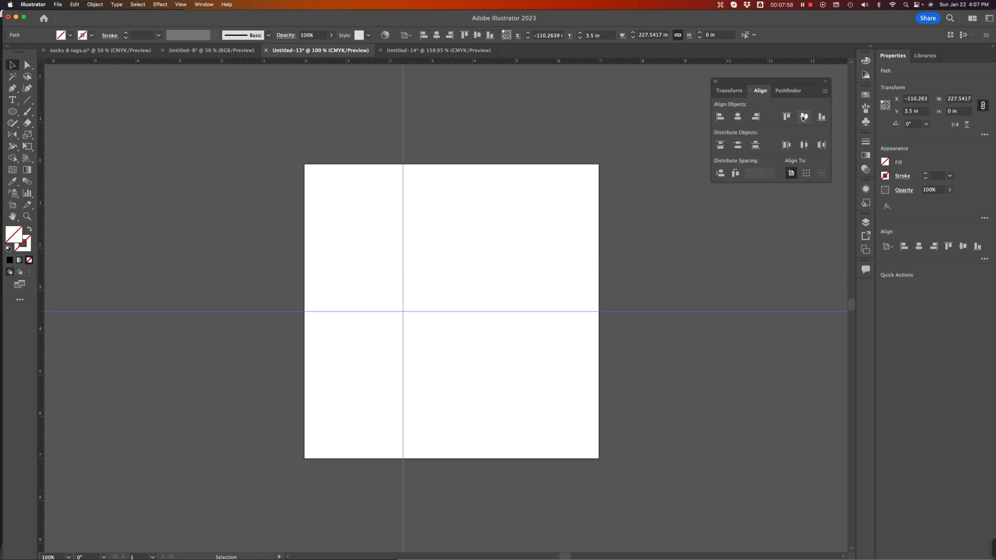
pyautogui.click(403, 249)
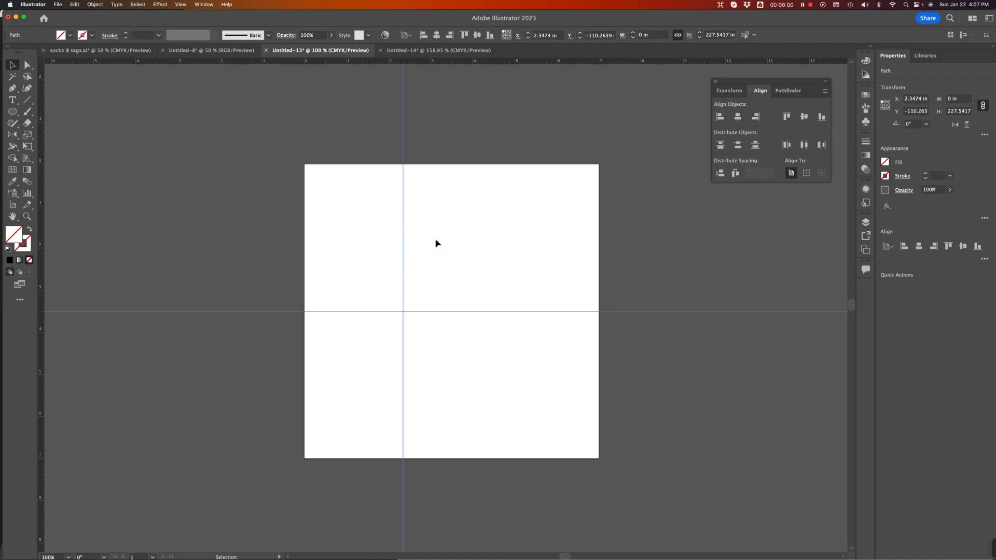
pyautogui.click(738, 116)
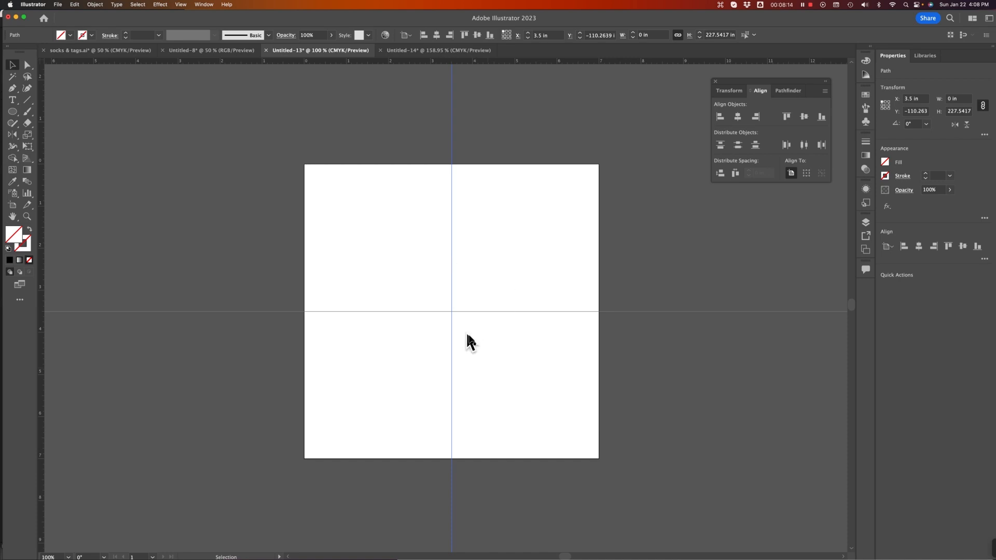
# Step: Select both centre guides and lock the guides
pyautogui.click(403, 263)
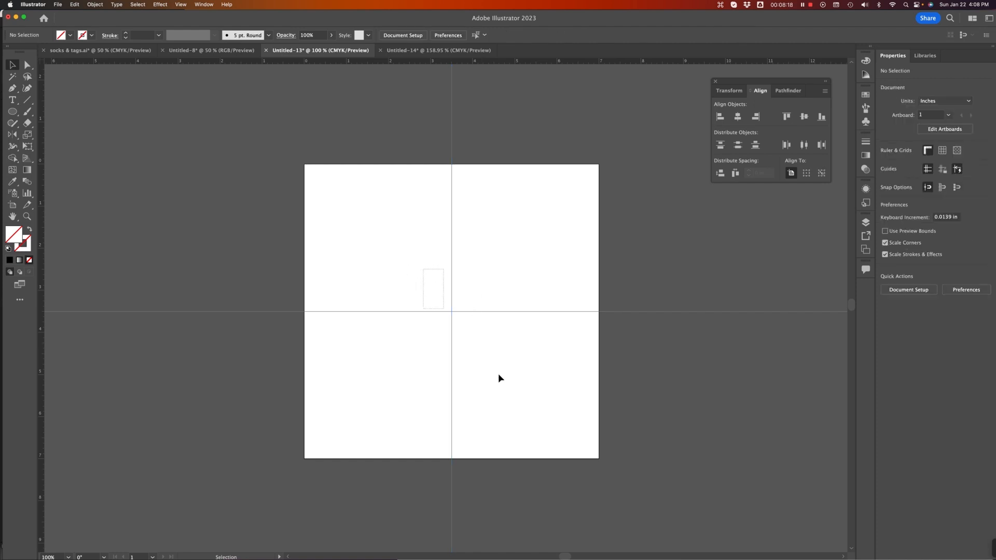
pyautogui.press('super+a')
pyautogui.rightClick(376, 227)
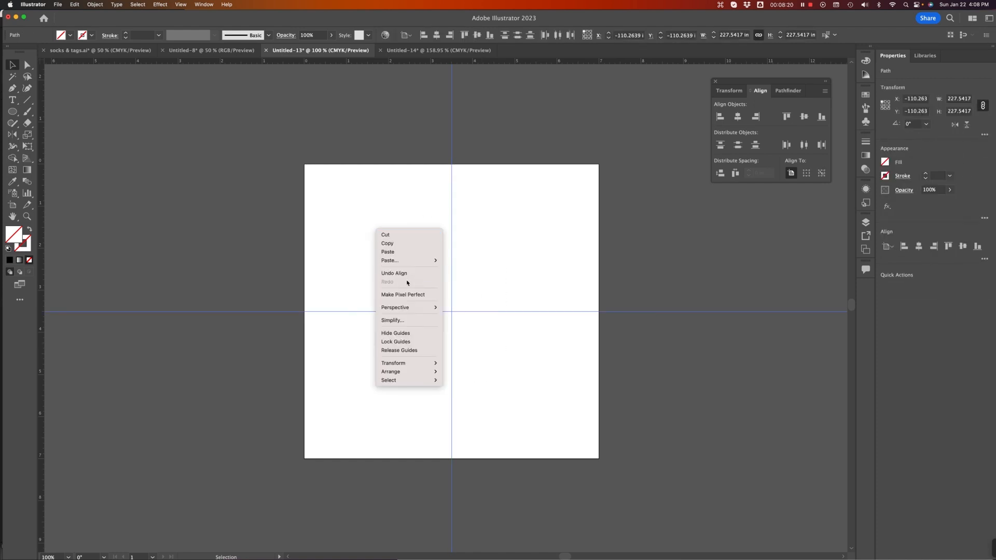
pyautogui.click(399, 342)
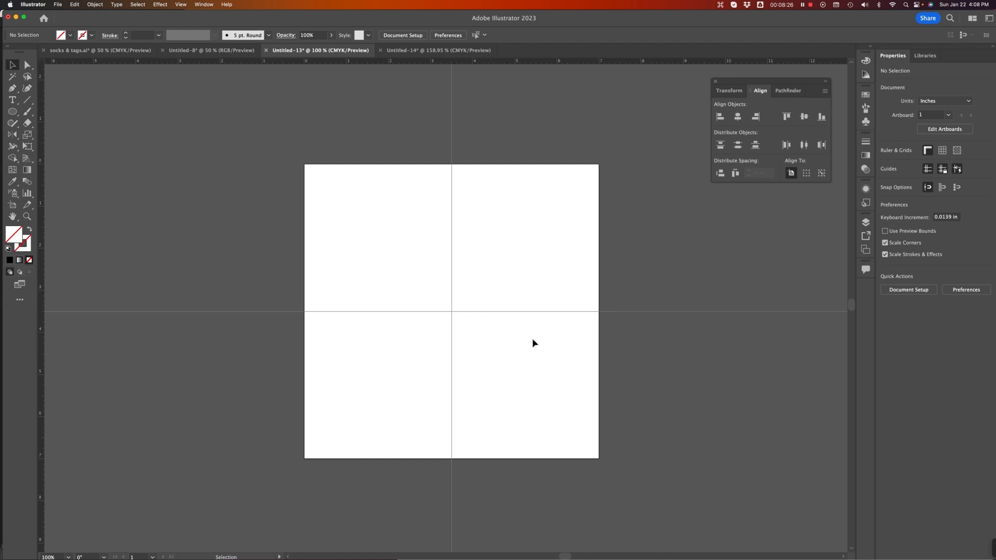
# Step: Undo the vertical guide's centring, and unlock and delete both guides
pyautogui.press('super+z')
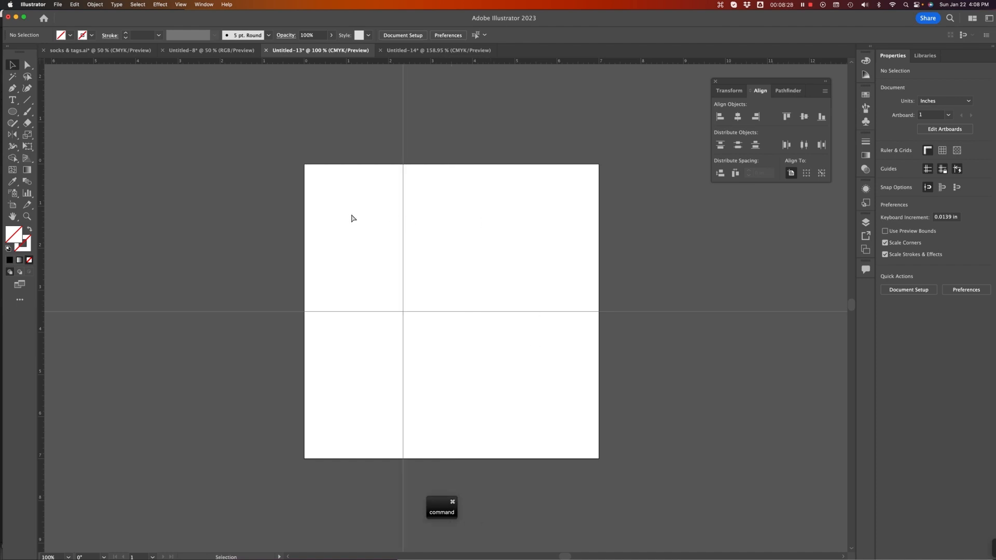
pyautogui.rightClick(421, 231)
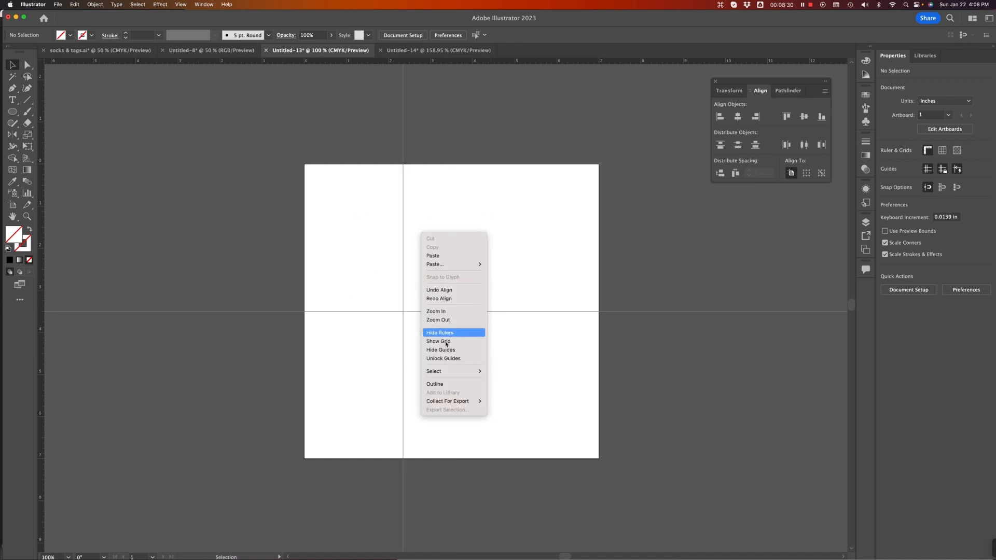
pyautogui.click(457, 359)
pyautogui.moveTo(311, 195); pyautogui.dragTo(488, 375)
pyautogui.press('BackSpace')
# Step: Duplicate the artboard twice and stagger all three, the middle at about X 7.21, Y -2.56 in and the last at X 15.32, Y 1.12 in
pyautogui.press('super+minus')
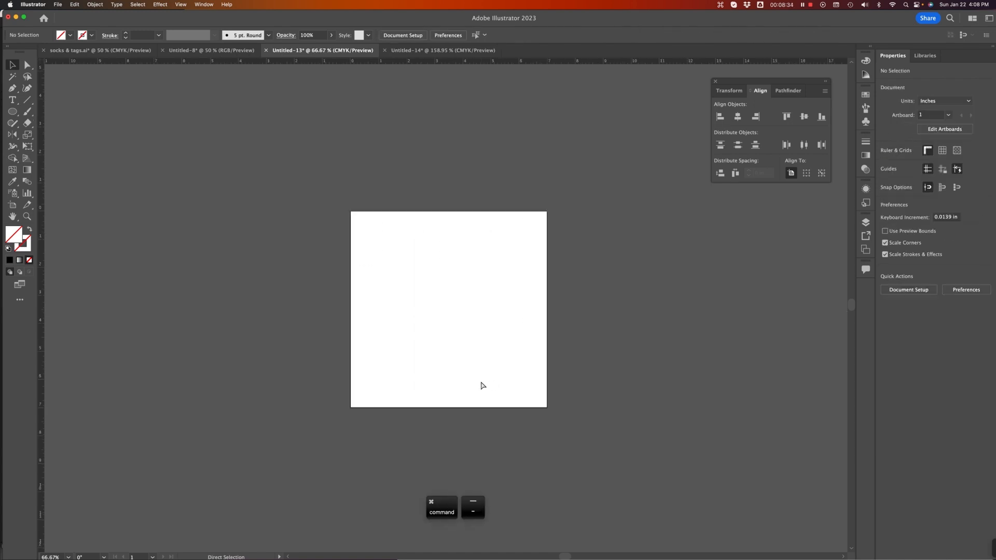
pyautogui.press('space')
pyautogui.moveTo(496, 338); pyautogui.dragTo(336, 330)
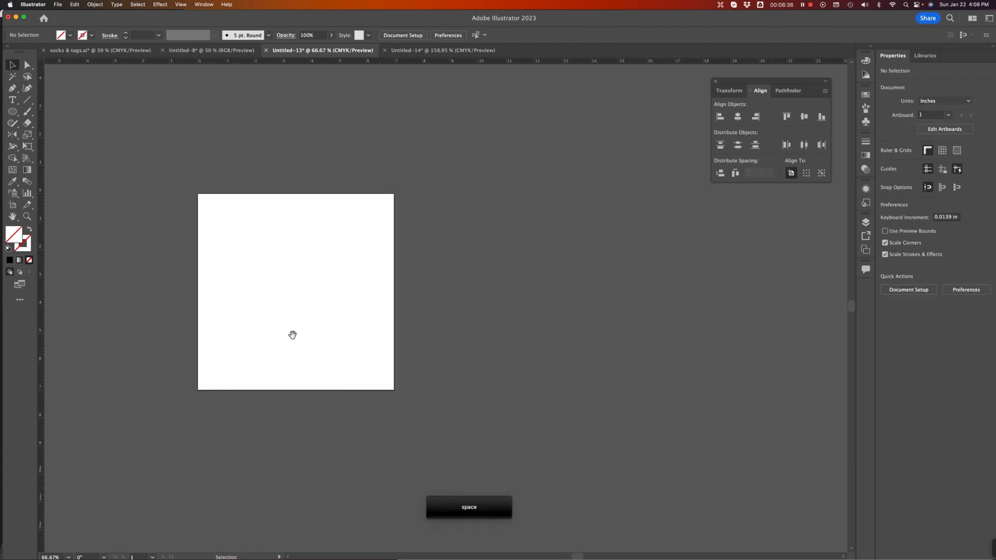
pyautogui.click(13, 206)
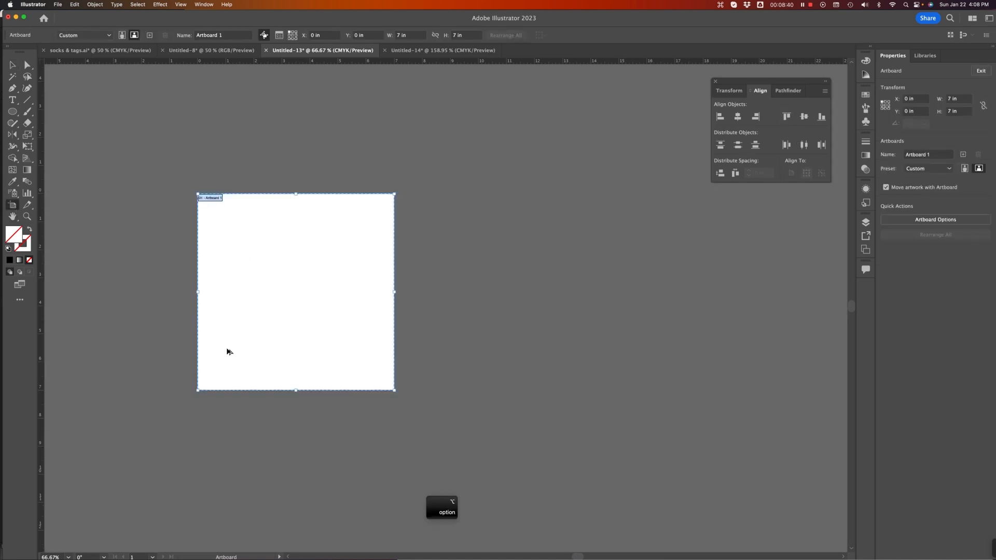
pyautogui.moveTo(229, 349); pyautogui.dragTo(456, 297)
pyautogui.moveTo(496, 287); pyautogui.dragTo(650, 347)
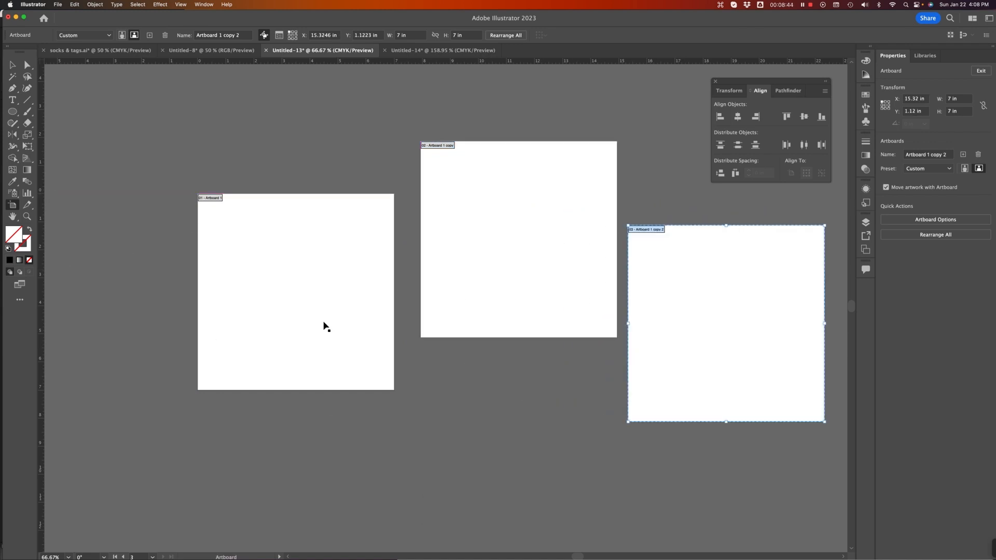
pyautogui.moveTo(325, 326); pyautogui.dragTo(250, 340)
pyautogui.moveTo(566, 290); pyautogui.dragTo(546, 270)
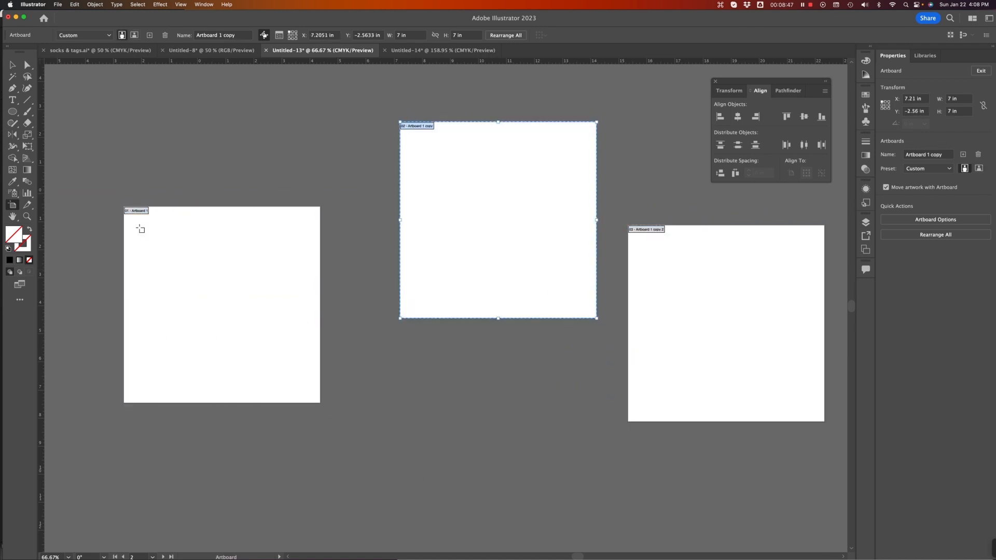
# Step: Select all three artboards, align their top edges and distribute them by horizontal centres
pyautogui.keyDown('shift'); pyautogui.click(226, 277); pyautogui.keyUp('shift')
pyautogui.keyDown('shift'); pyautogui.click(704, 282); pyautogui.keyUp('shift')
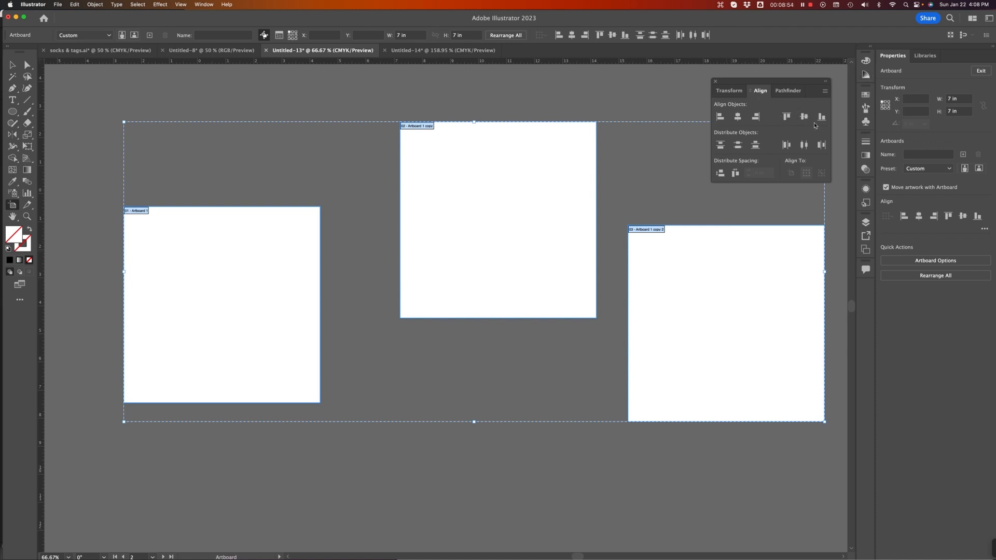
pyautogui.click(787, 118)
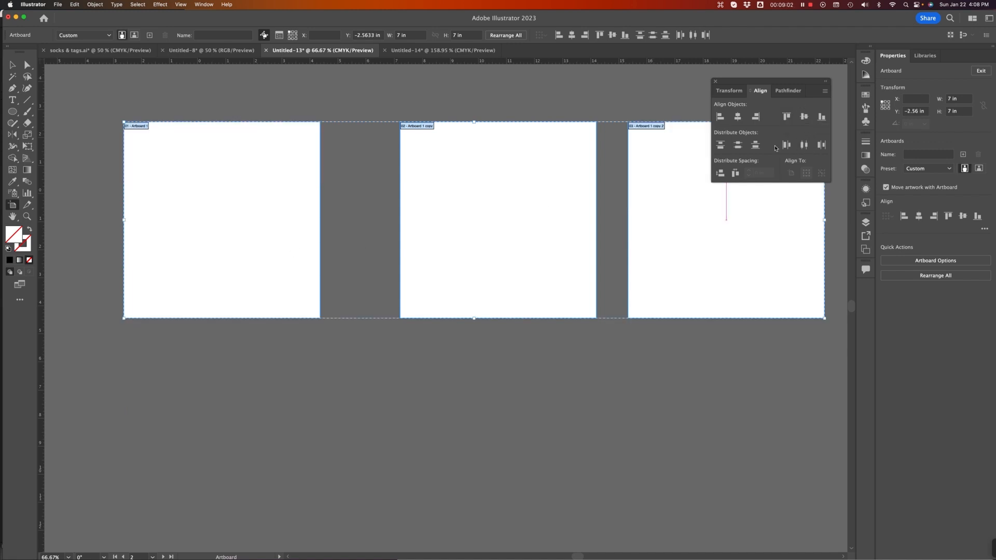
pyautogui.click(805, 145)
# Step: Move the three aligned artboards down to about Y 0.44 in and leave artboard editing
pyautogui.moveTo(491, 174); pyautogui.dragTo(487, 282)
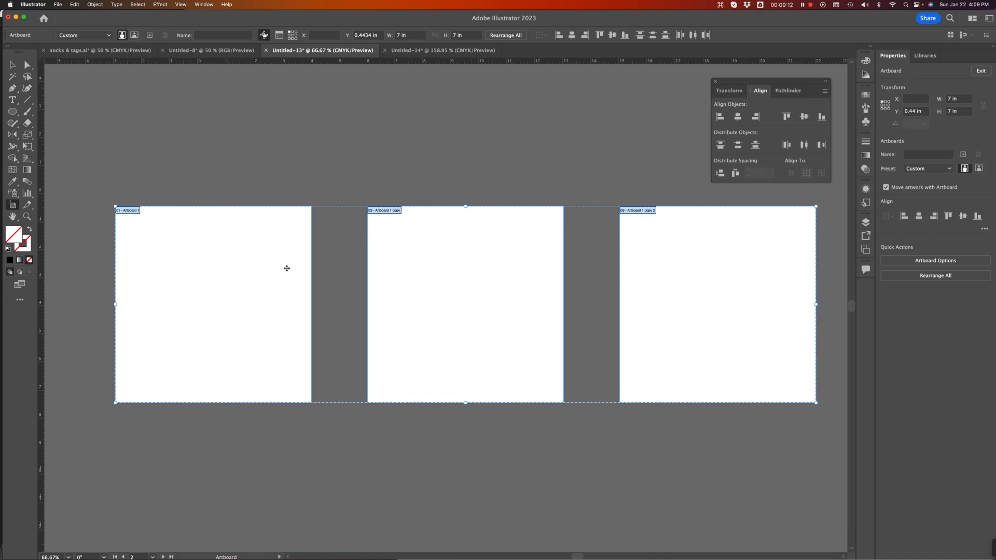
pyautogui.click(12, 64)
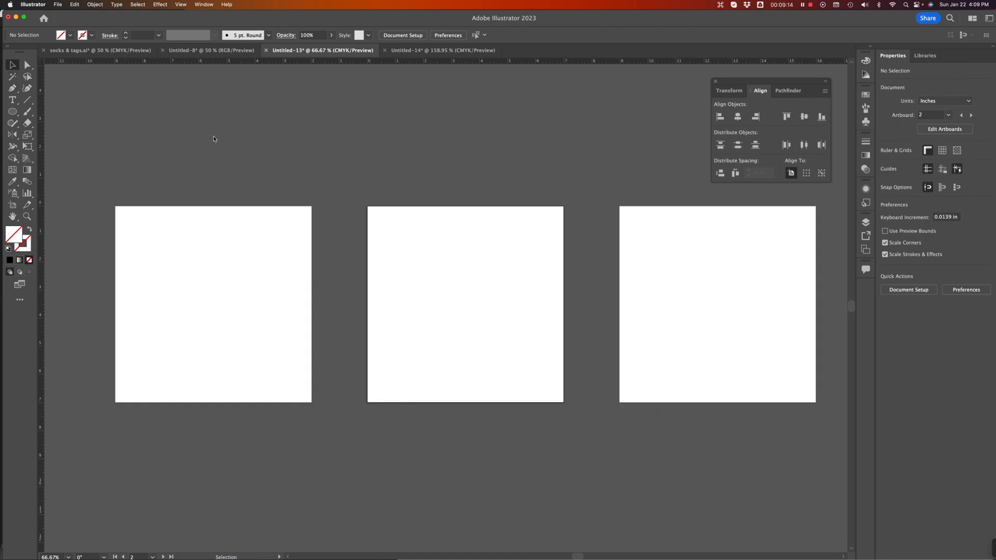